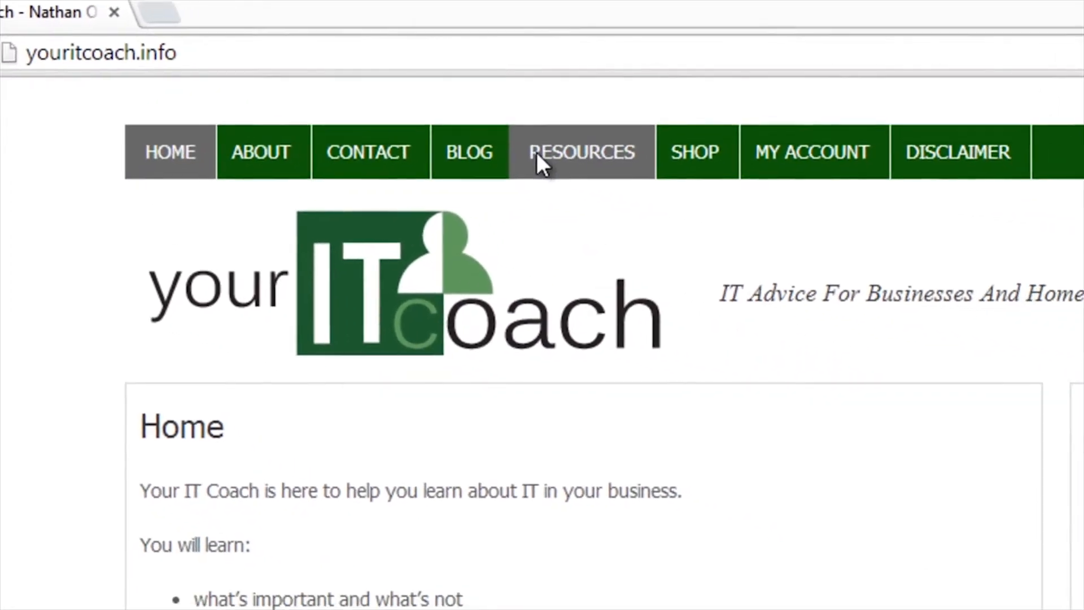
- Go from the site's Resources page to the RoboForm password manager site
click(537, 155)
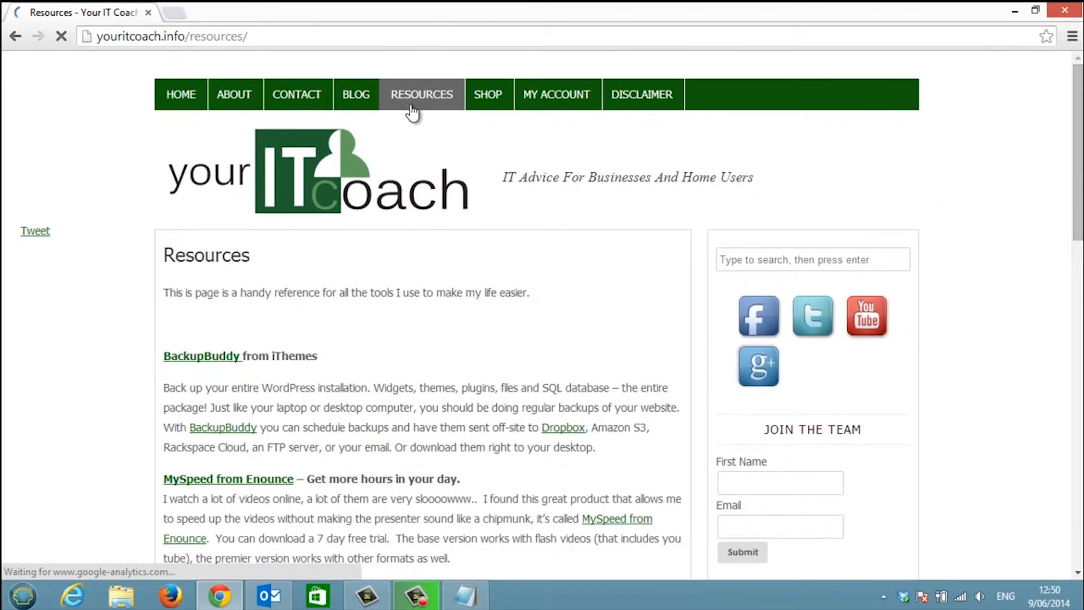
scroll(357, 277, down, 4)
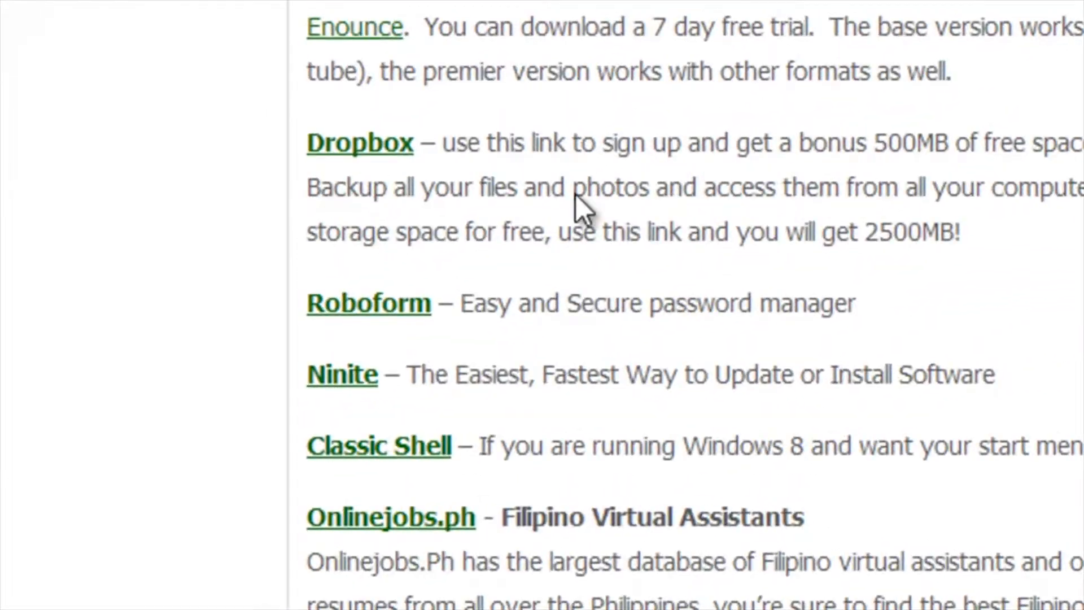
click(377, 310)
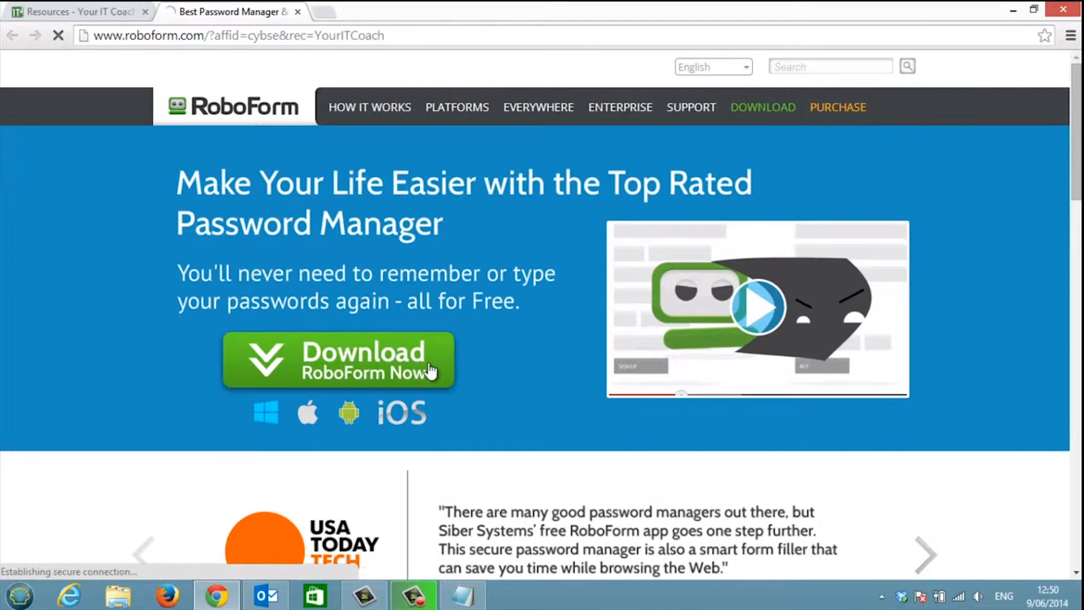
- Start and cancel the RoboForm installer download, then open File Explorer on This PC
click(429, 367)
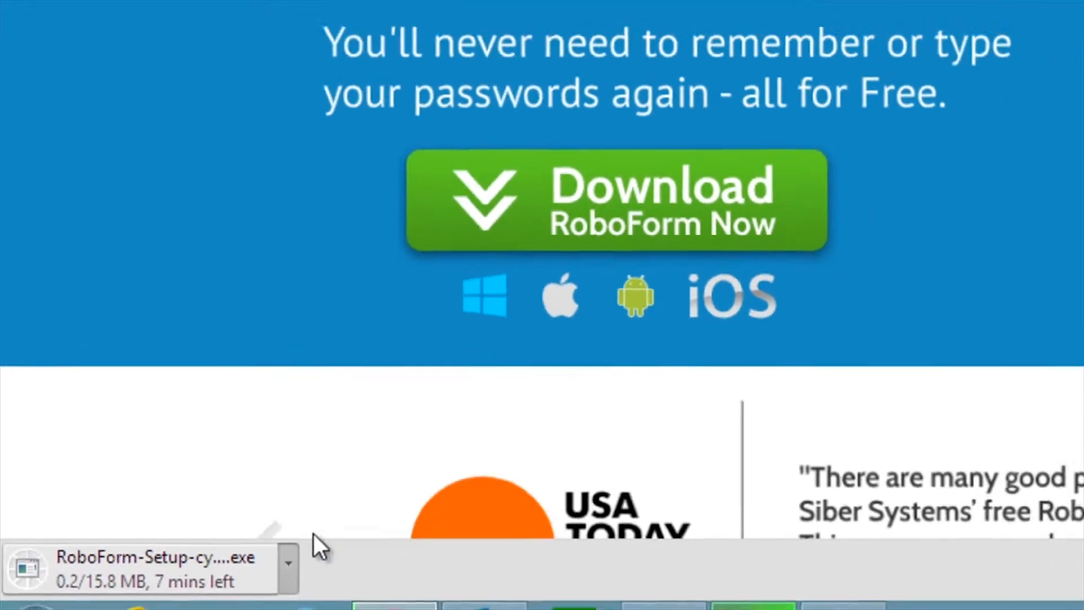
click(314, 533)
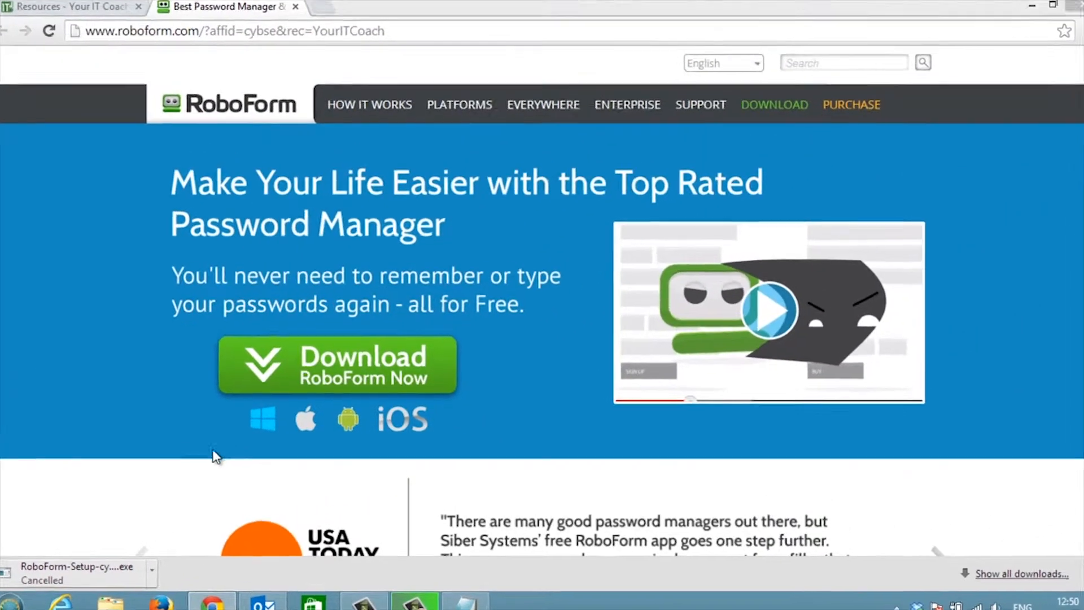
key(super+e)
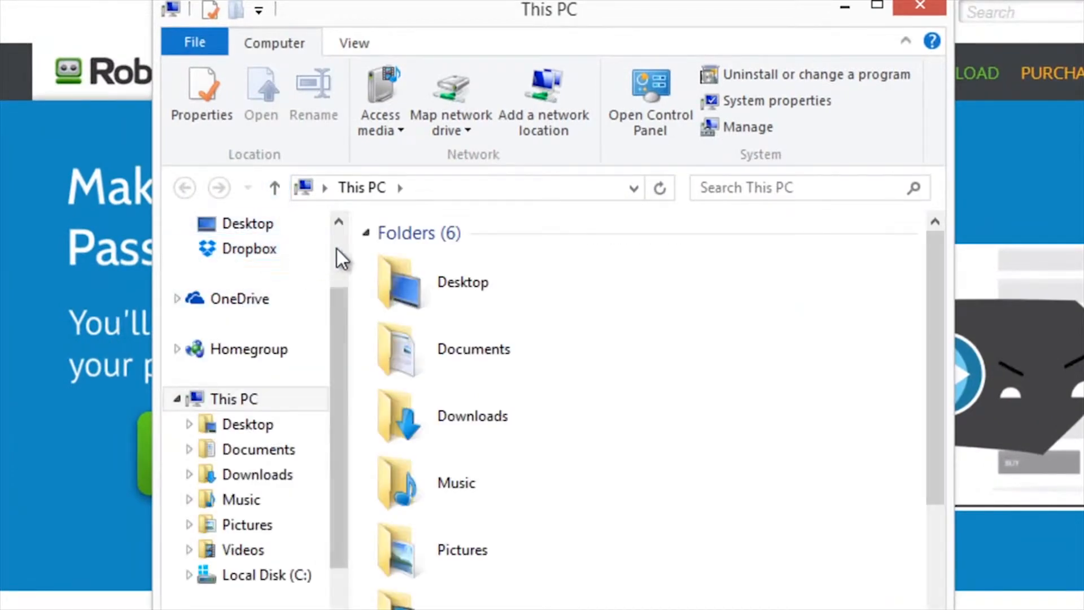
- Run RoboForm-Setup-cybse.exe from Downloads and approve the administrator permission prompt
scroll(337, 249, up, 2)
click(272, 261)
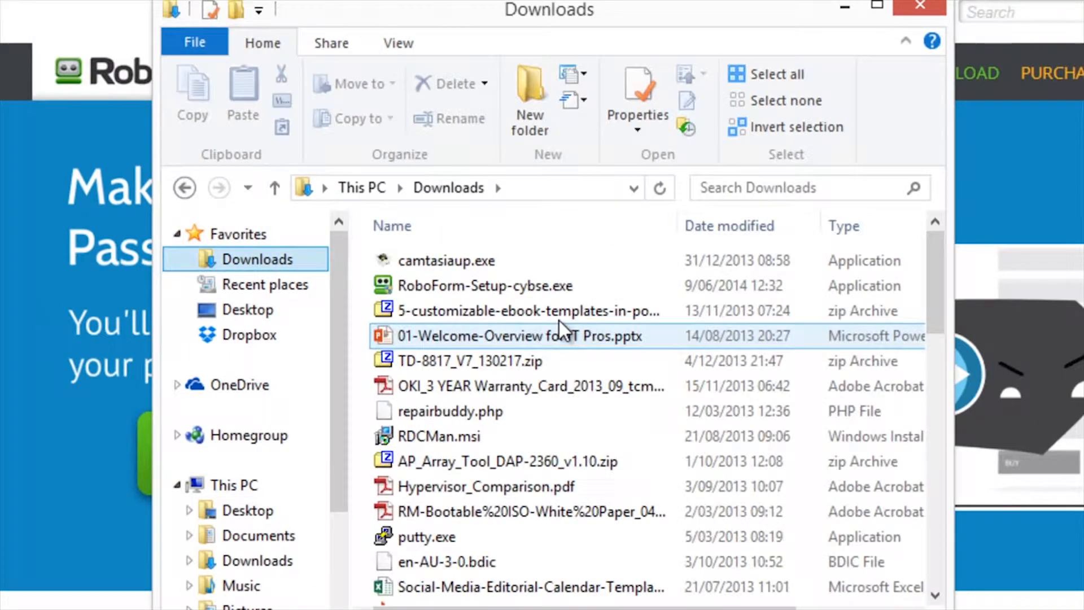
double_click(499, 288)
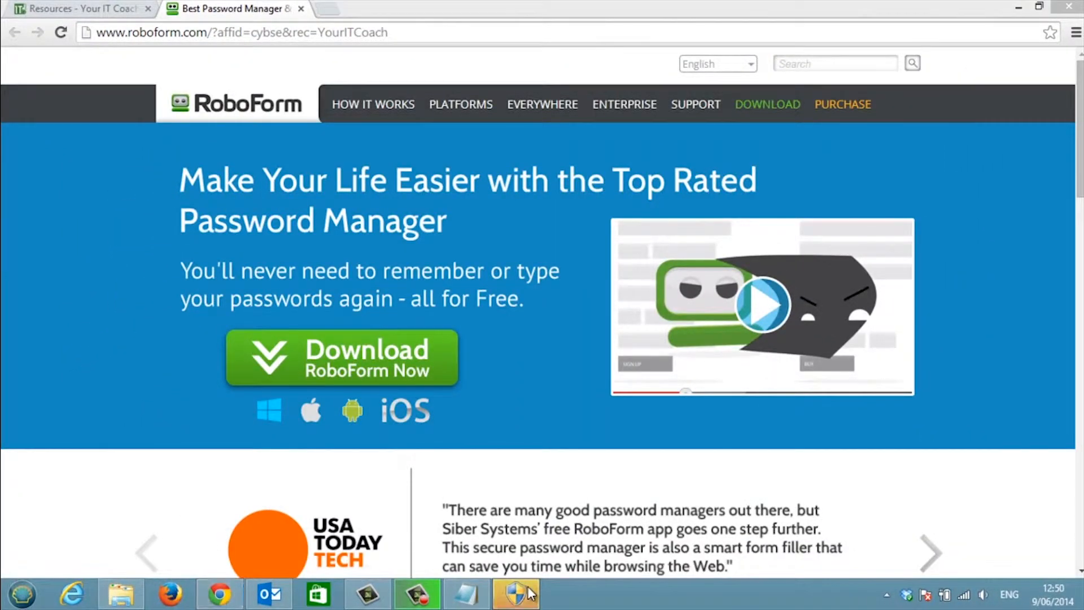
click(527, 587)
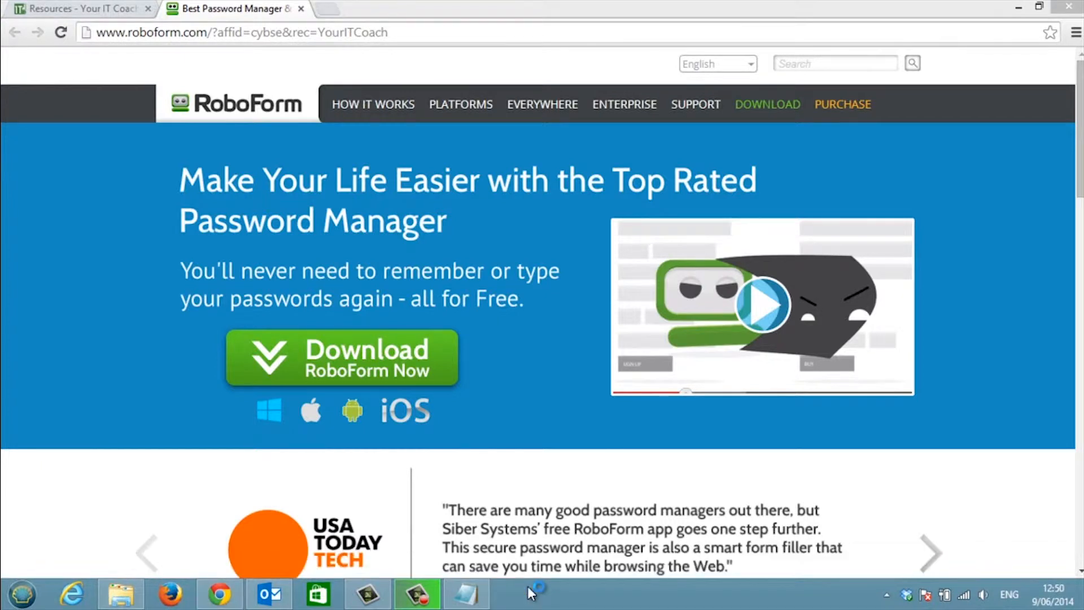
- Close Chrome, keep English plus Firefox and Chrome integration, skip the start page, and close Downloads
click(1065, 12)
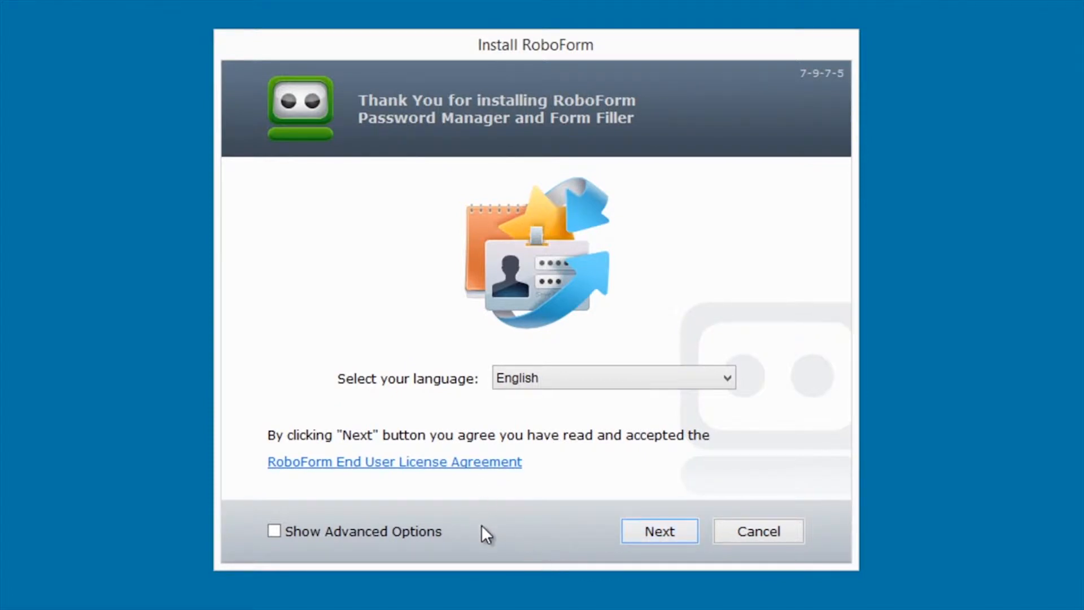
click(641, 527)
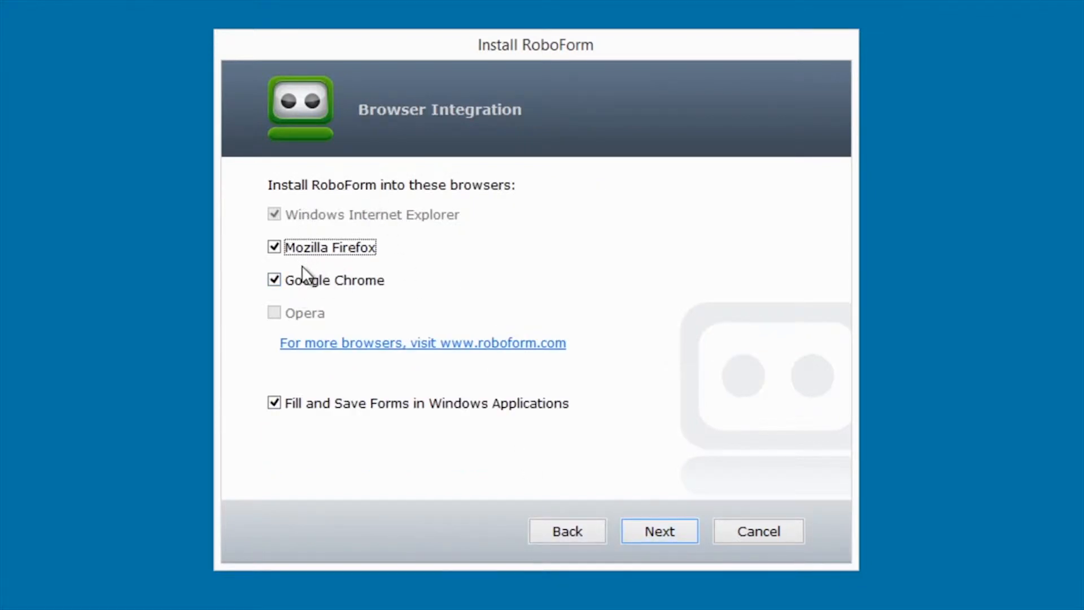
click(685, 534)
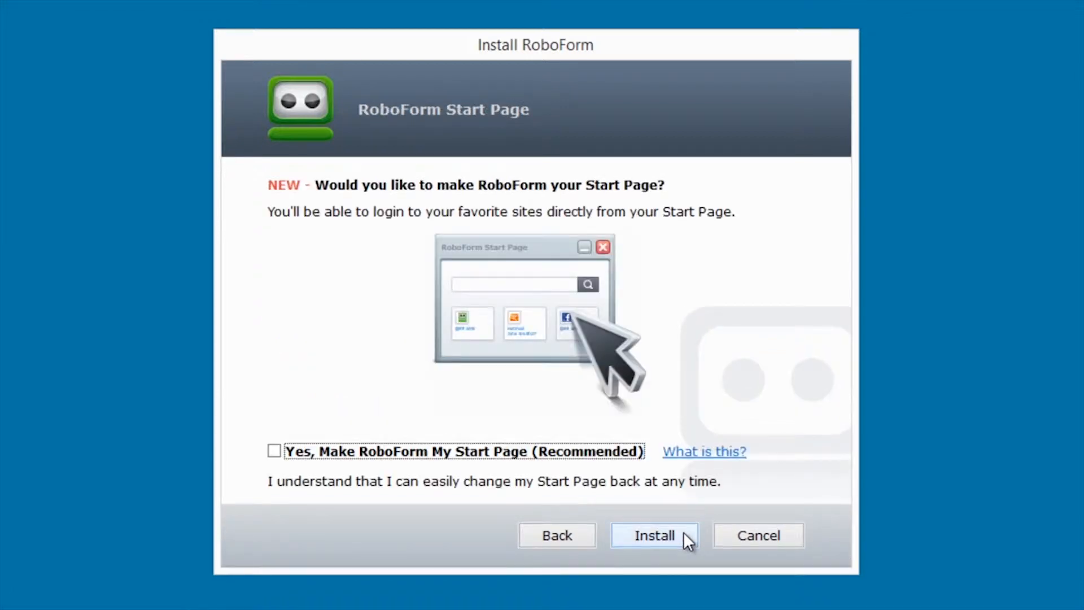
click(652, 538)
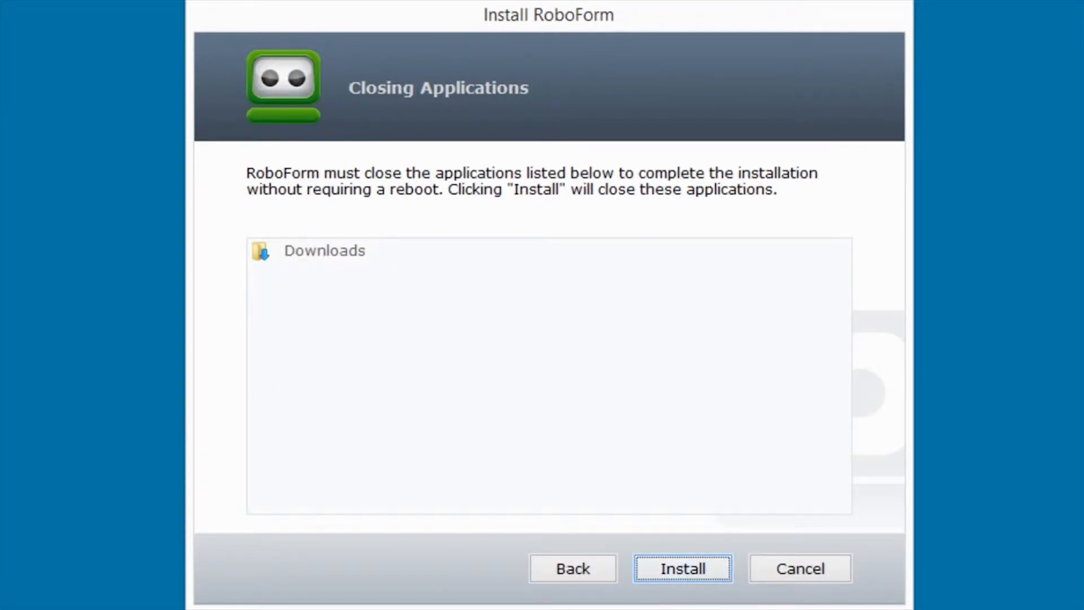
click(57, 608)
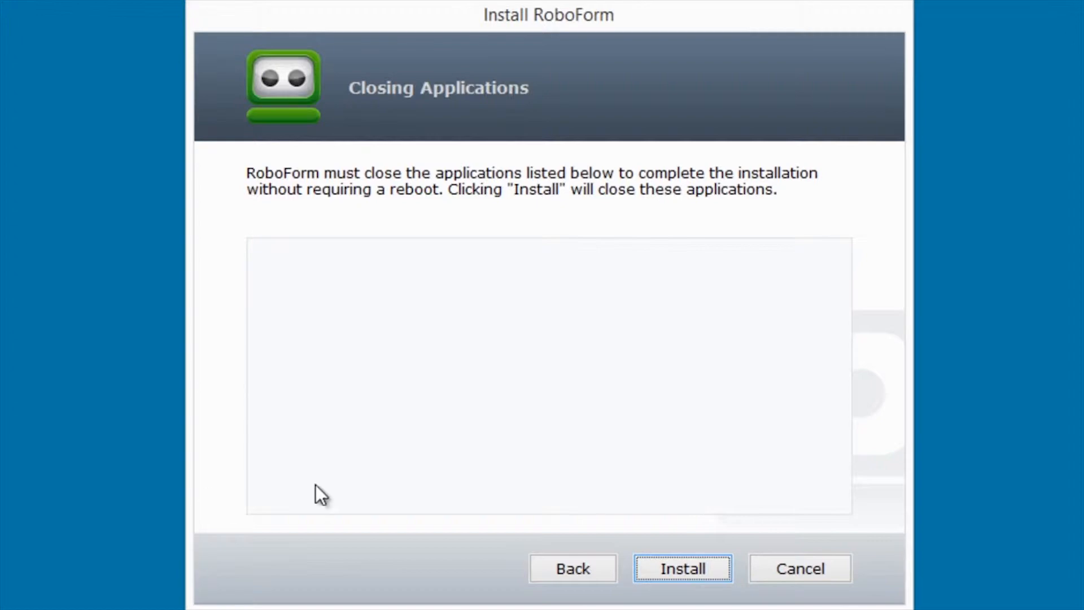
- Install the RoboForm program files and keep data on this computer only (Desktop)
click(682, 569)
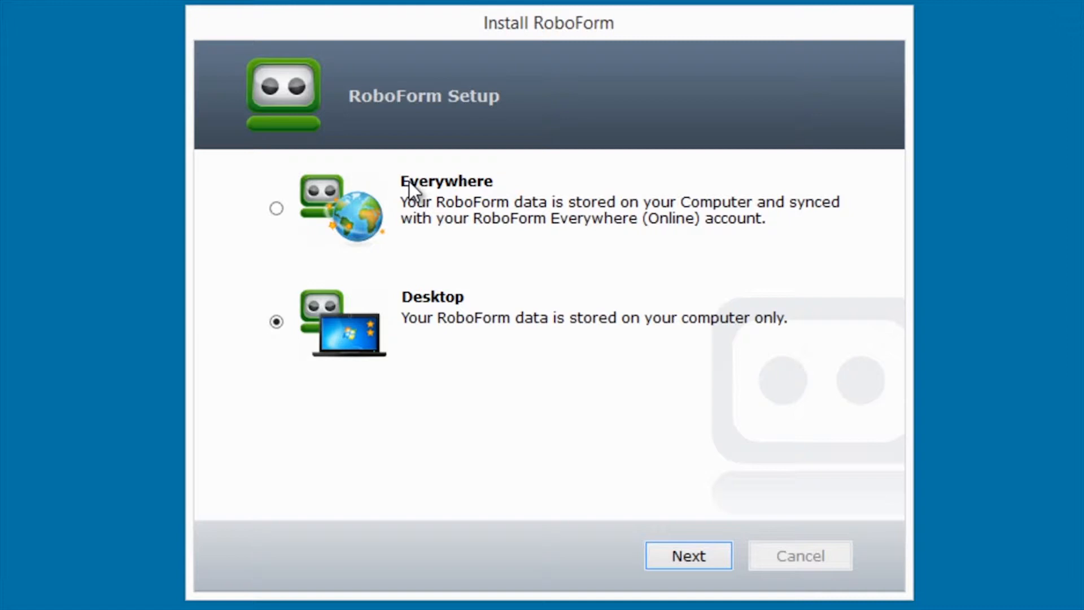
click(707, 558)
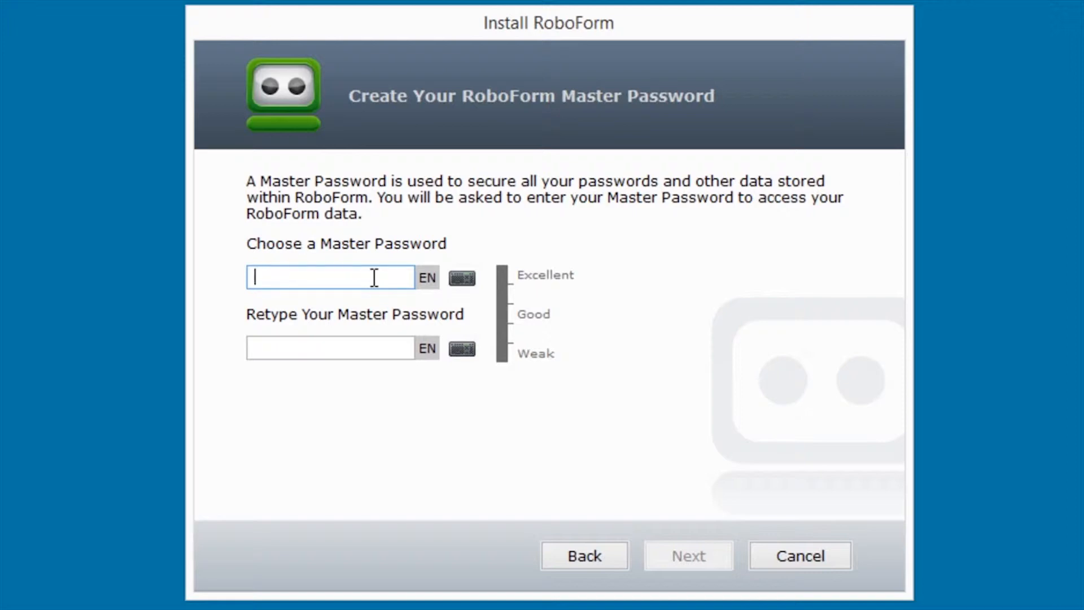
- Enter a new master password, retype it to confirm, and finish RoboForm setup
text(a*******)
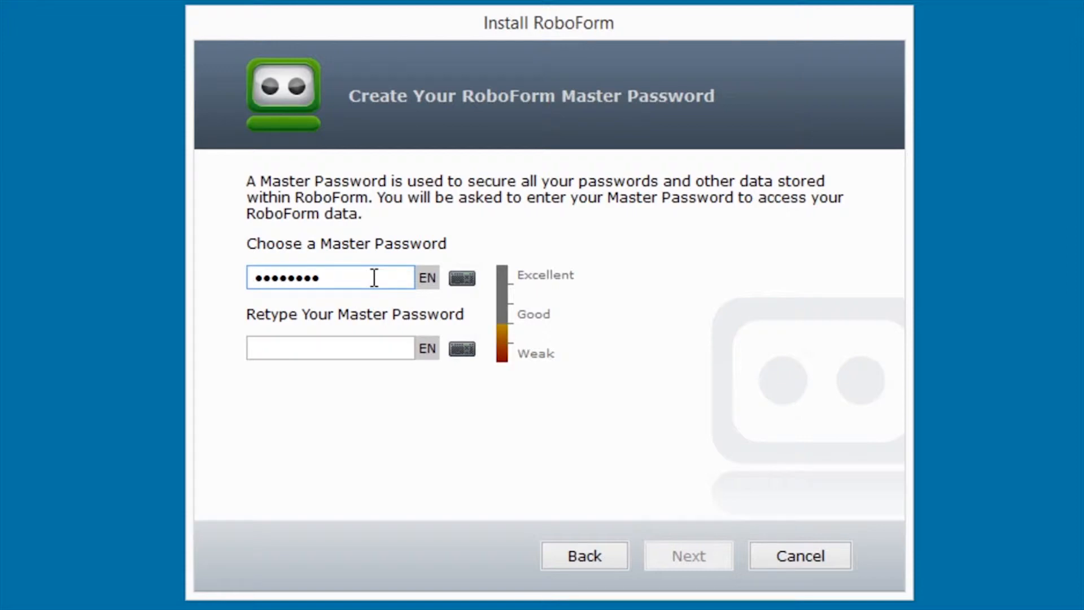
drag(355, 282, 192, 280)
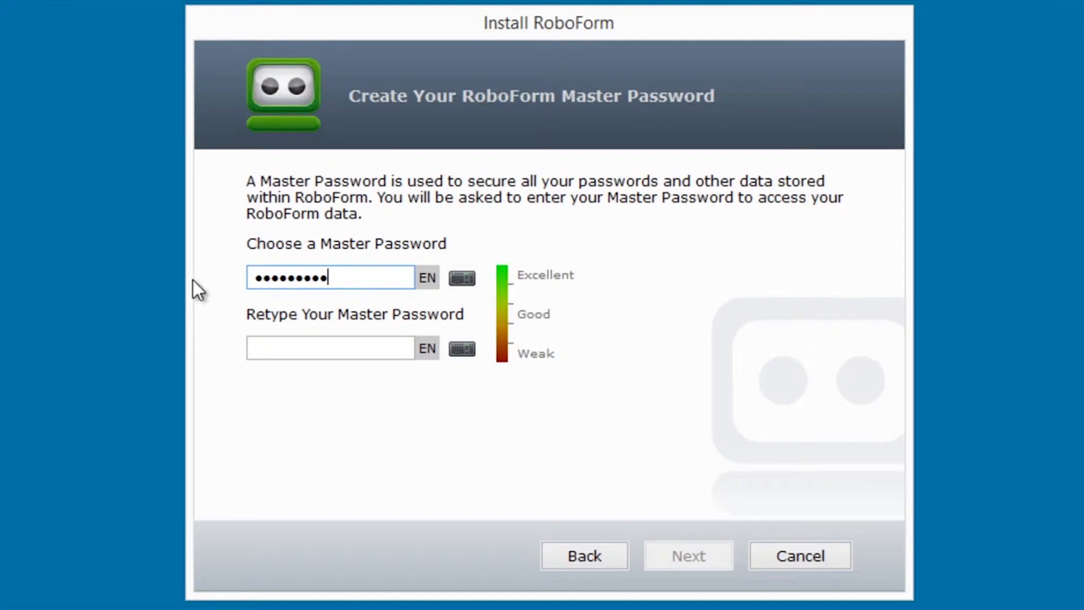
key(BackSpace)
key(BackSpace)
key(BackSpace)
key(BackSpace)
key(BackSpace)
key(BackSpace)
key(BackSpace)
key(BackSpace)
key(BackSpace)
text(**********)
click(301, 350)
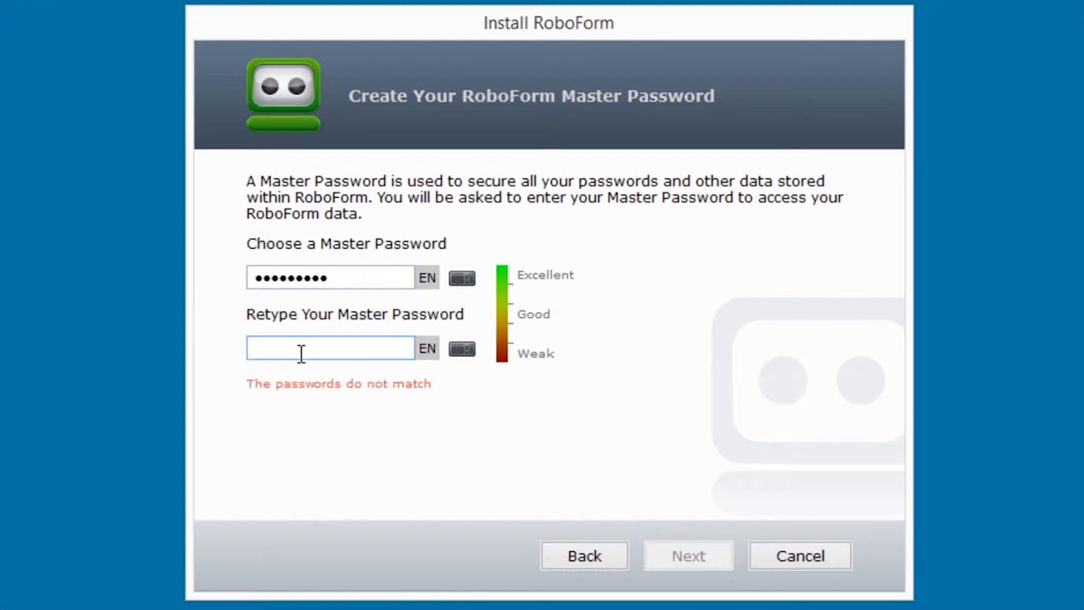
text(**********)
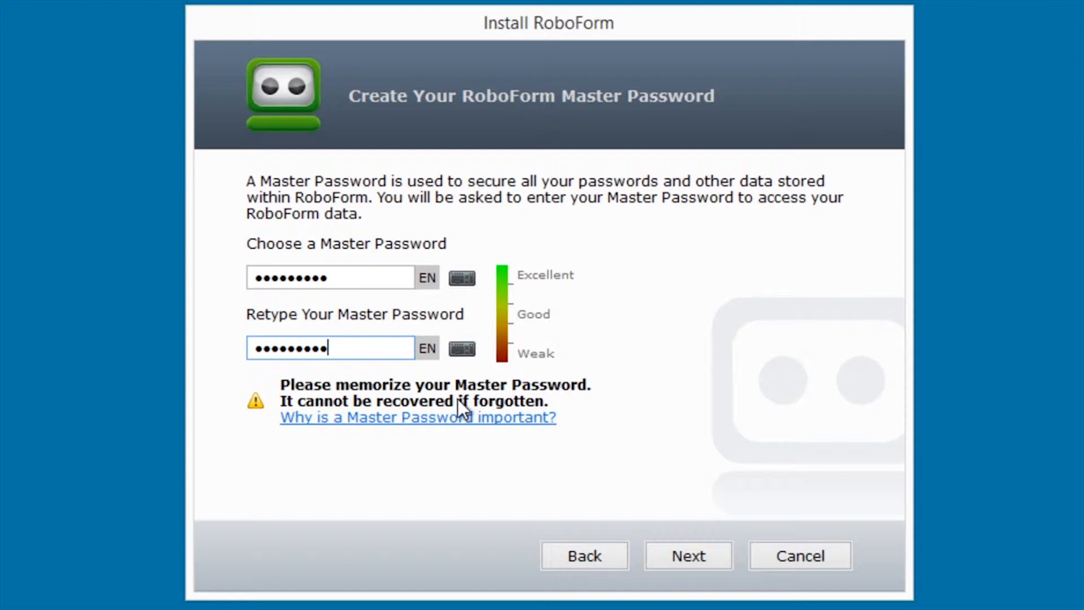
click(657, 560)
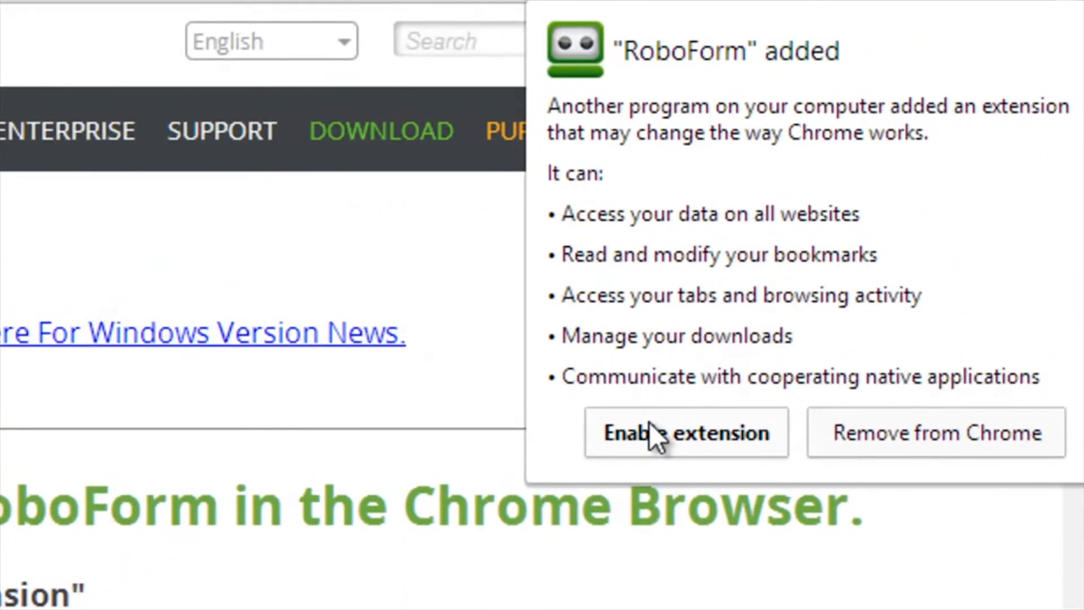
- Enable the RoboForm extension from its Chrome bubble and open a new Google tab
click(676, 436)
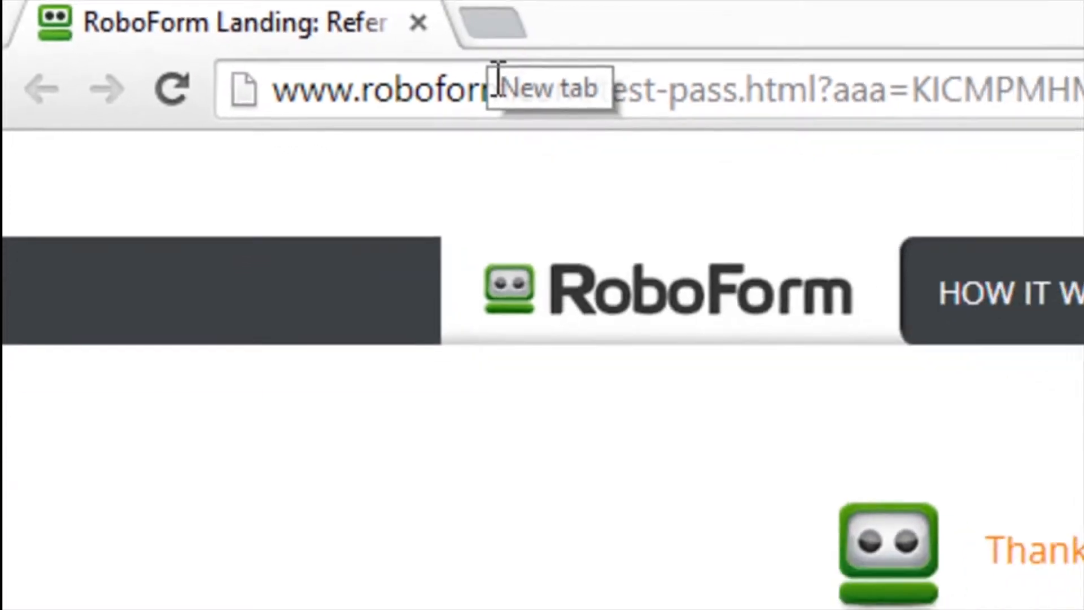
click(562, 28)
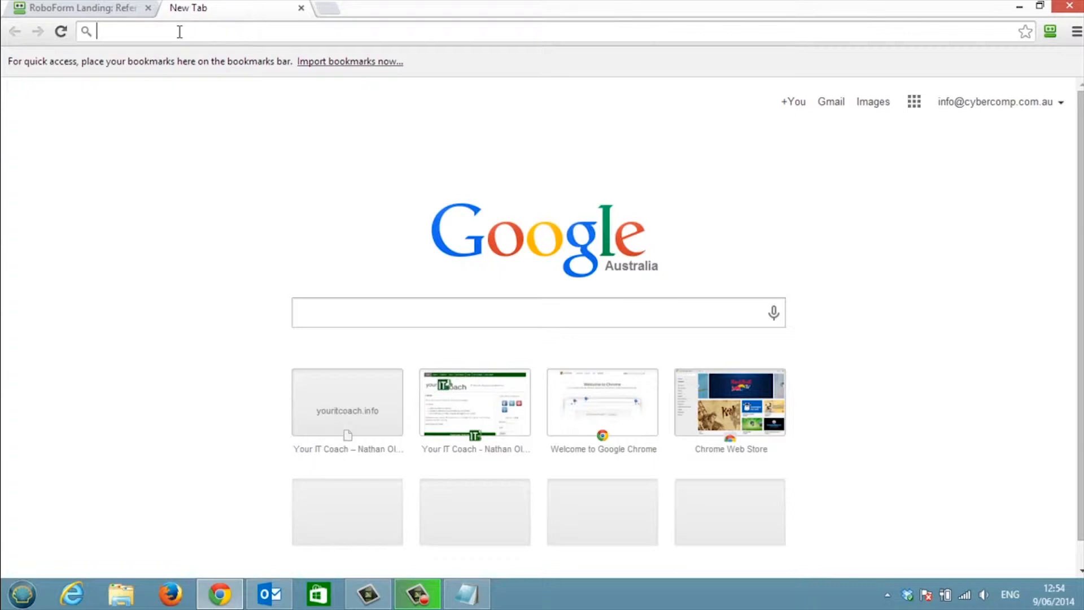
- Load youritcoach.info/wp-admin from the address suggestions and log in to WordPress
text(youritcoach.info)
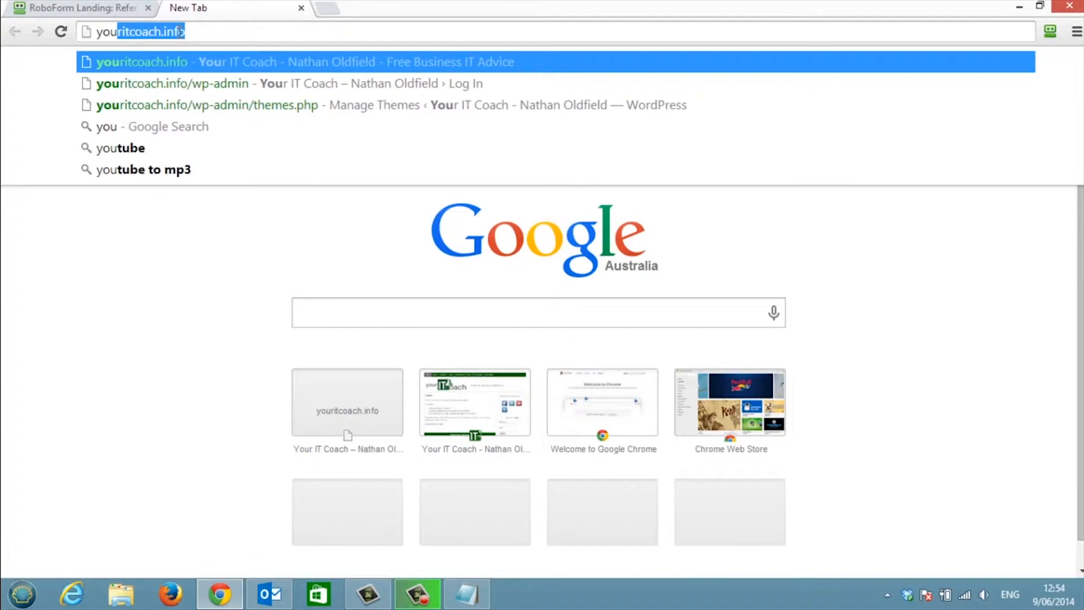
key(Down)
key(Return)
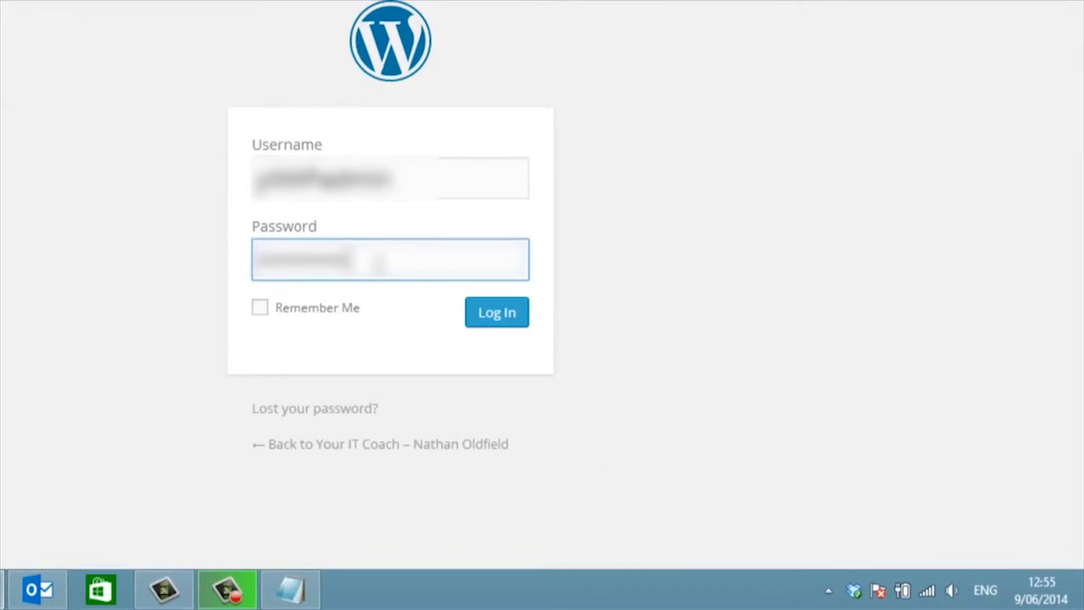
click(497, 313)
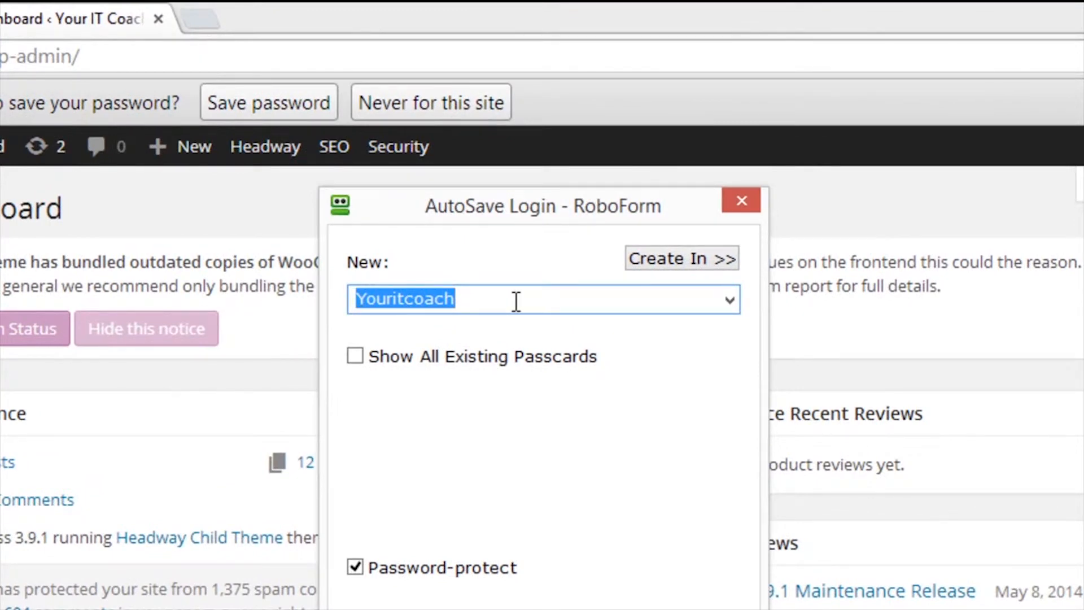
- Save the login as the passcard 'YITC - WP Admin', confirming with the master password
text(YITC)
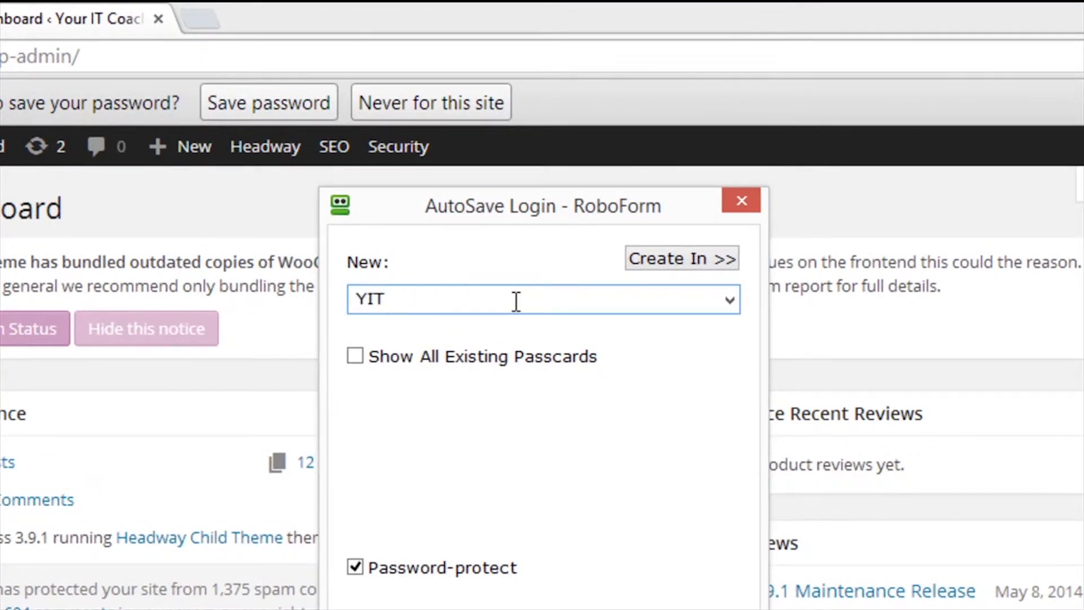
text( - WP Admin)
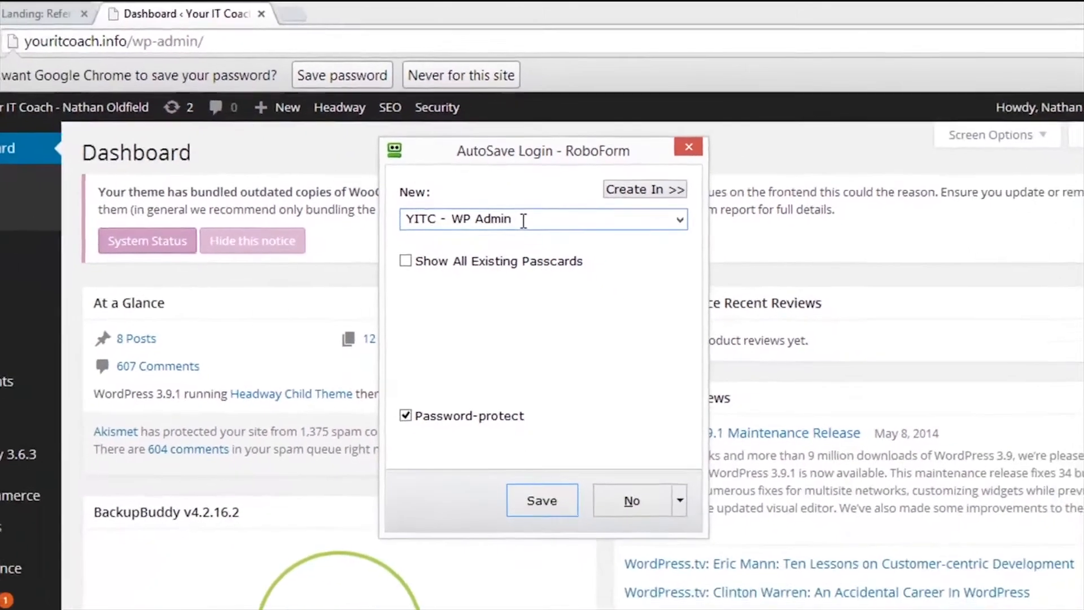
click(560, 496)
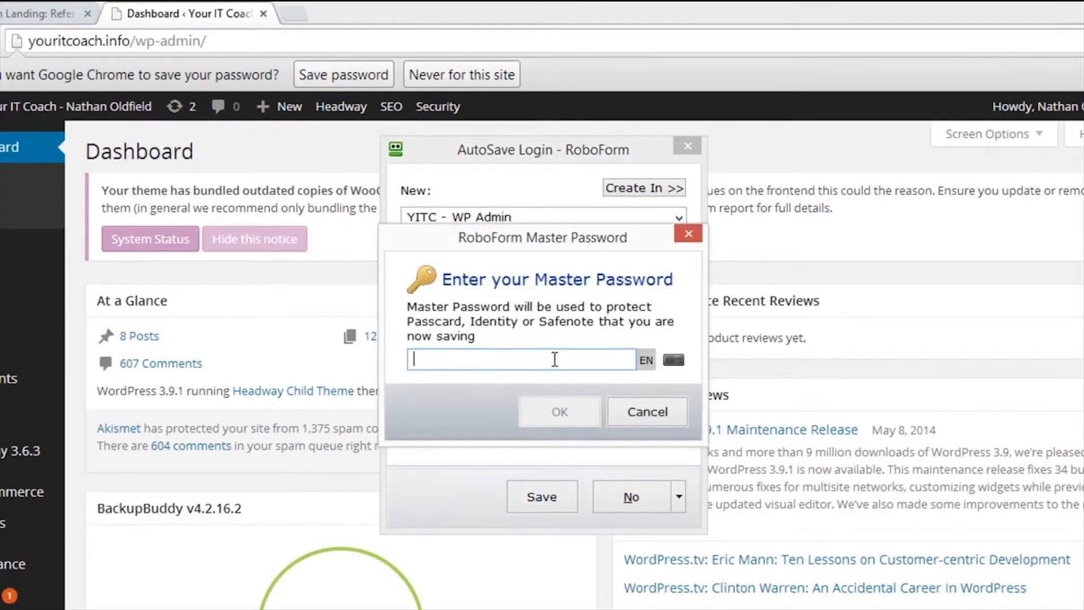
text(••••••••••)
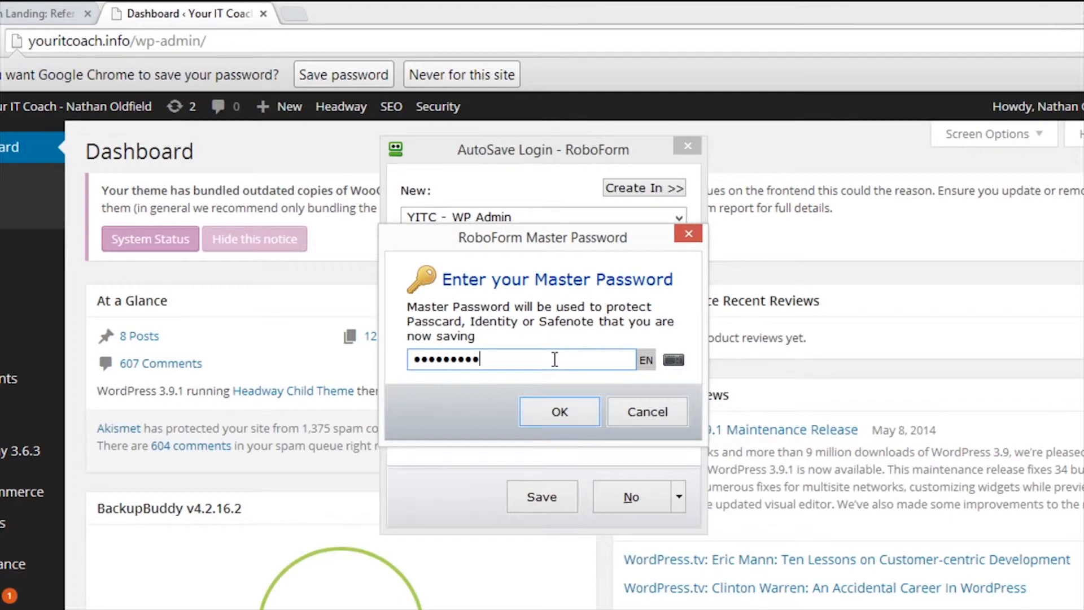
click(560, 412)
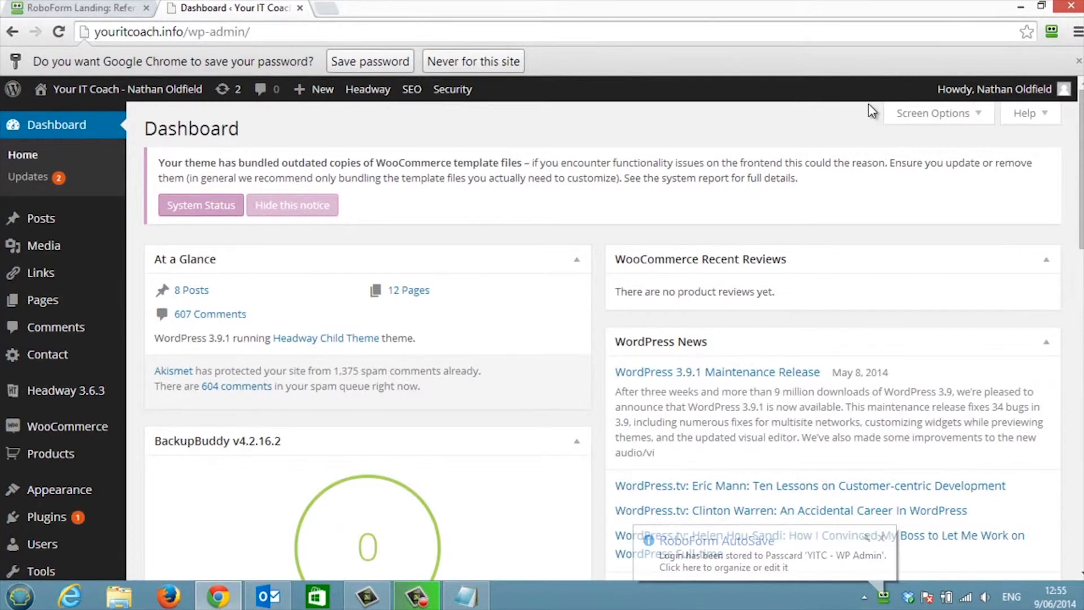
- Open the WordPress profile page and close the RoboForm landing tab
mouse_move(990, 97)
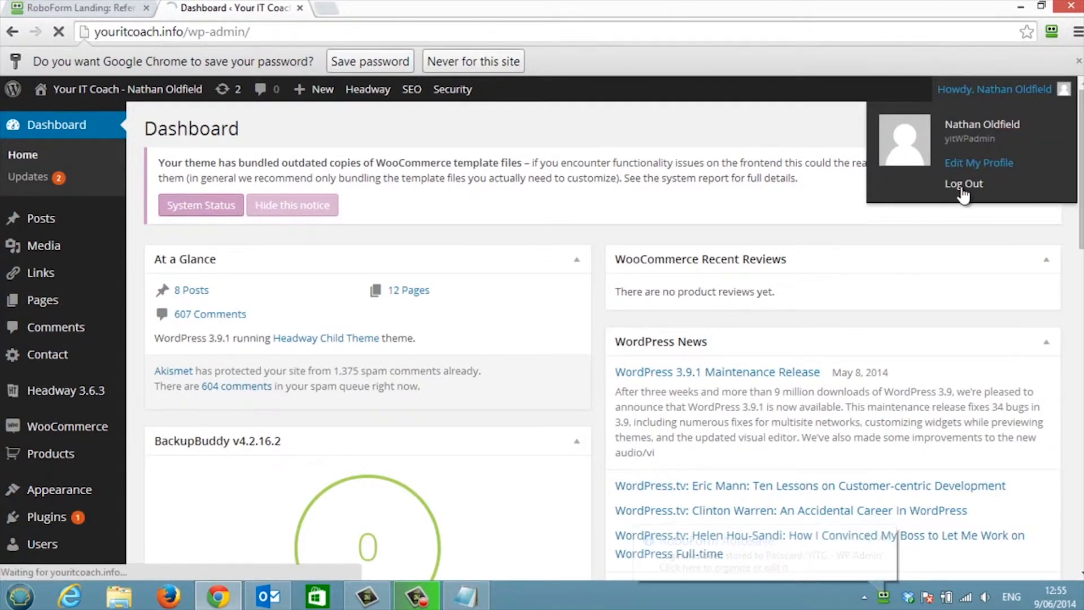
click(986, 162)
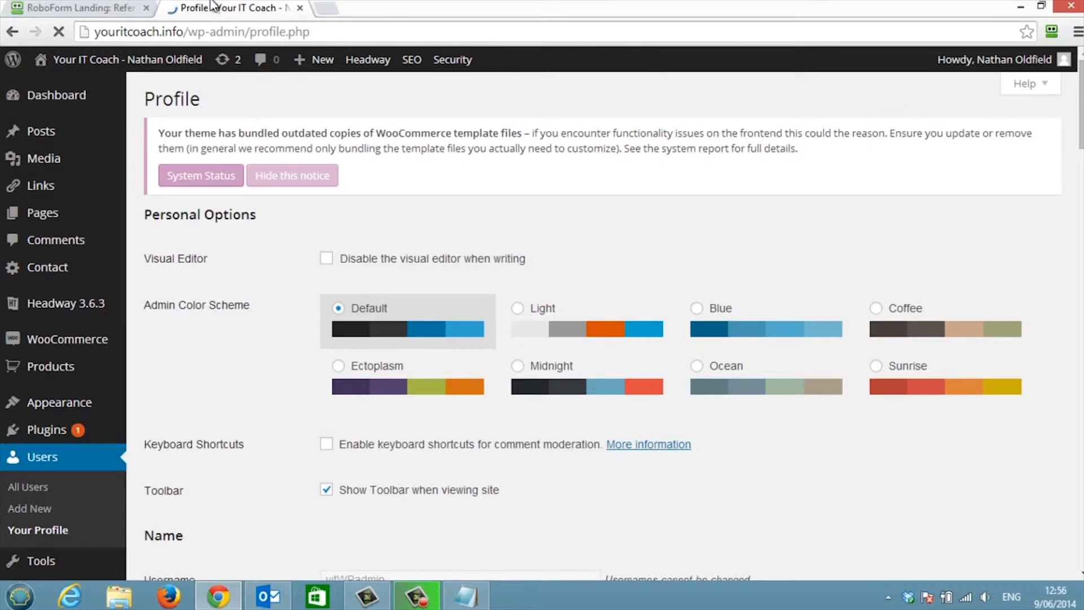
middle_click(121, 8)
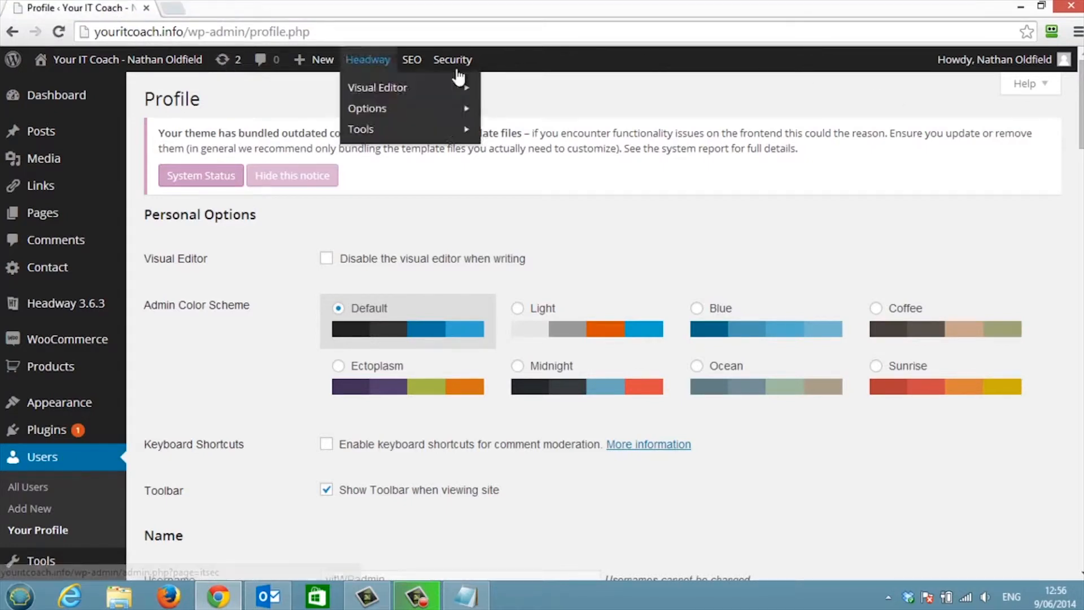
- Log out of the WordPress admin from the Howdy menu and close Chrome
mouse_move(1021, 82)
click(964, 154)
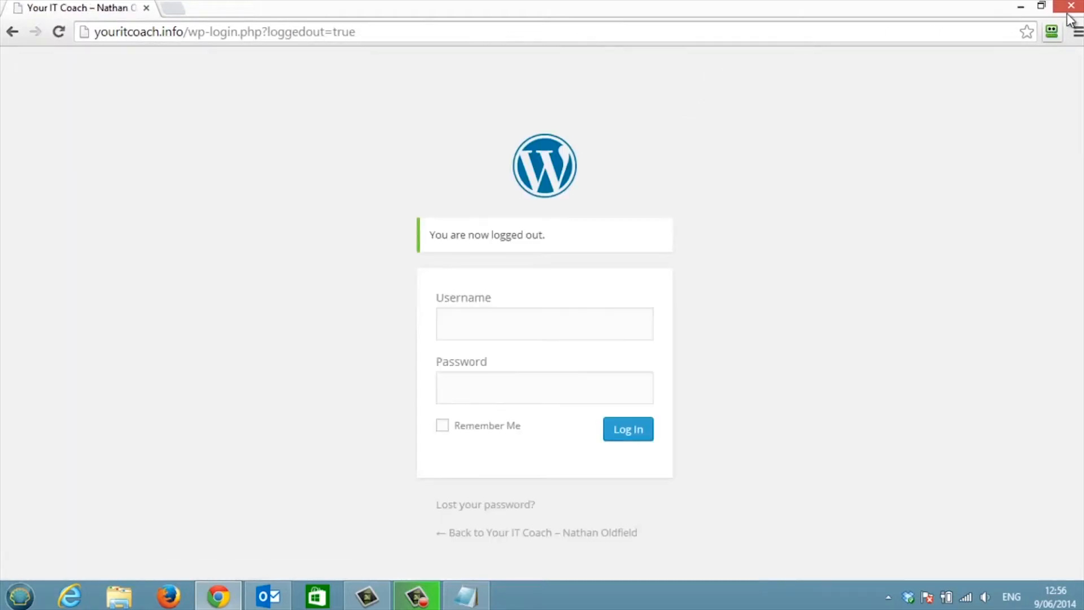
click(1071, 8)
mouse_move(387, 604)
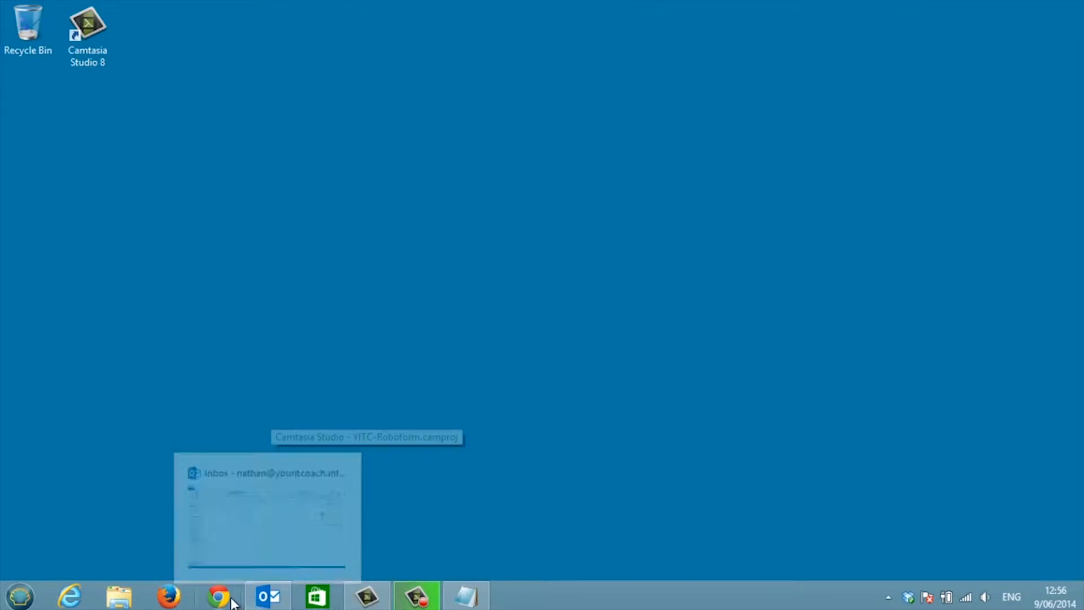
- Launch Chrome and go to youritcoach.info/wp-admin
click(229, 601)
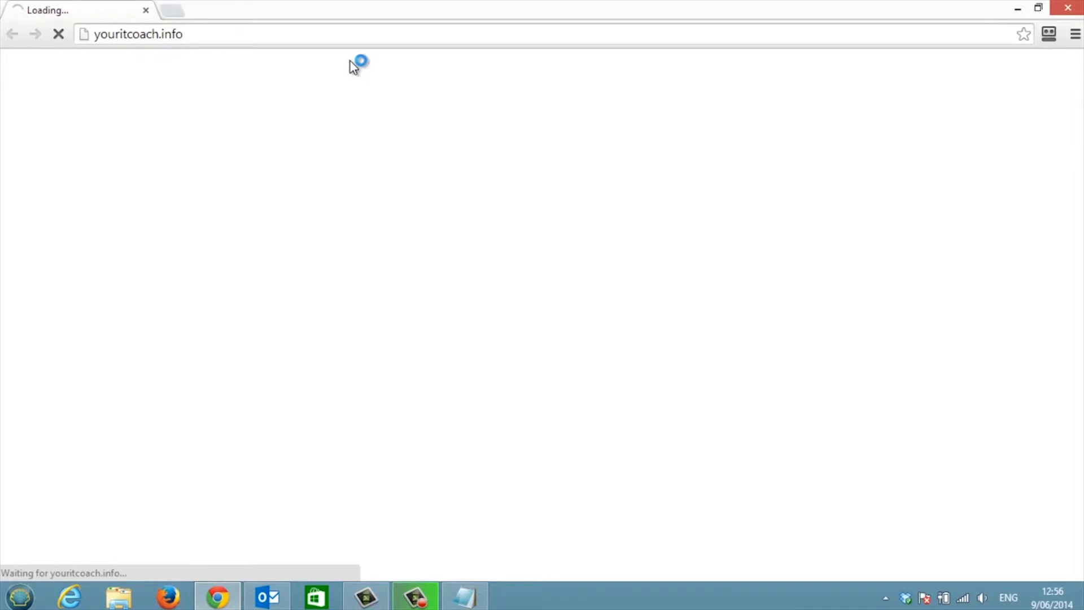
click(227, 36)
click(228, 37)
text(/wp-)
key(Return)
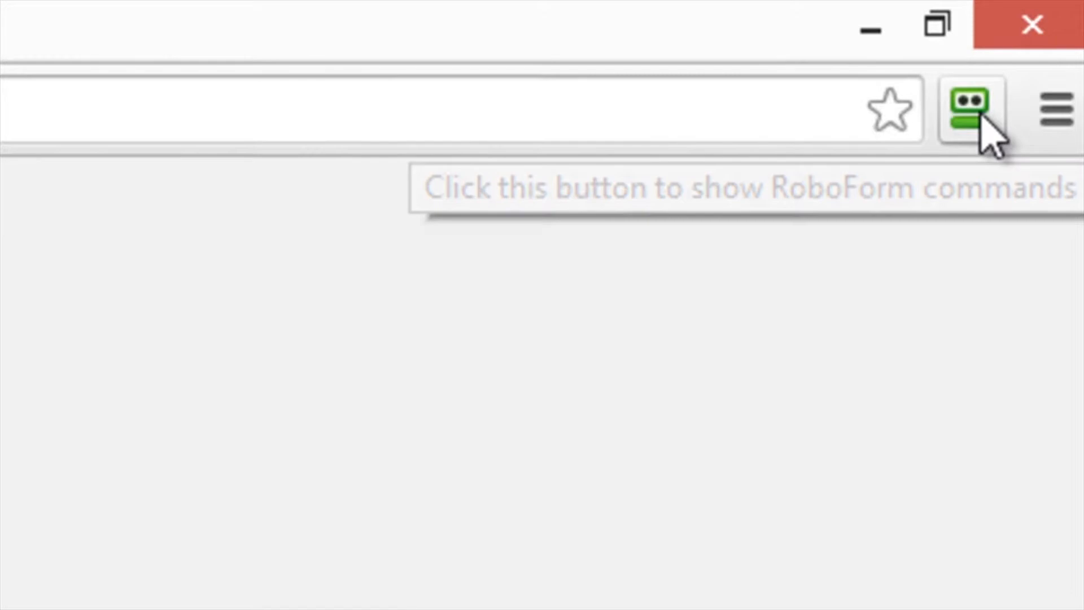
- Fill the login from the 'YITC - WP Admin' passcard via the RoboForm toolbar button
click(981, 116)
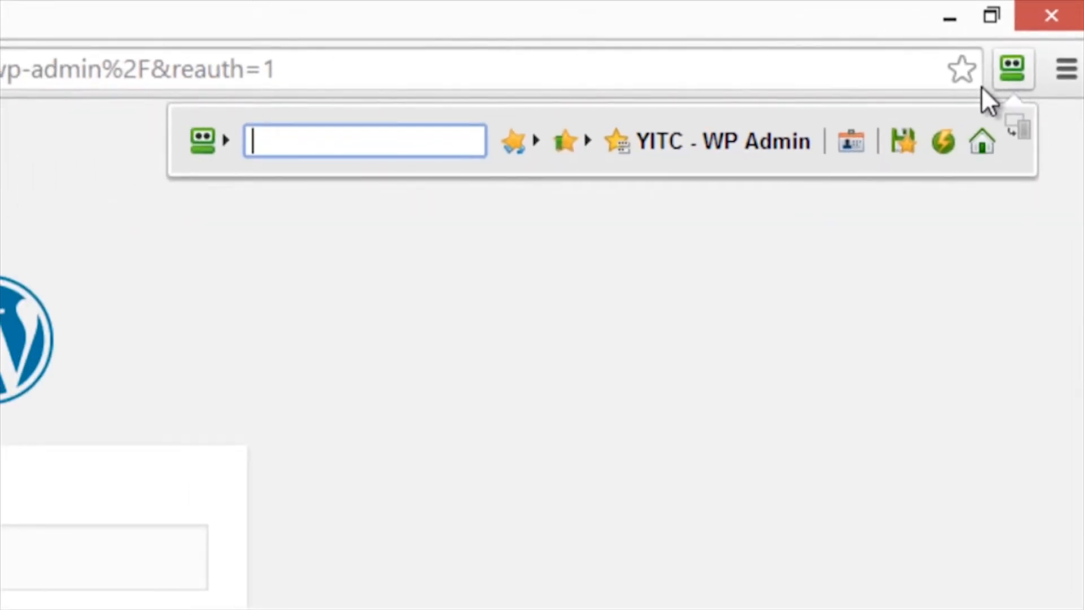
mouse_move(683, 138)
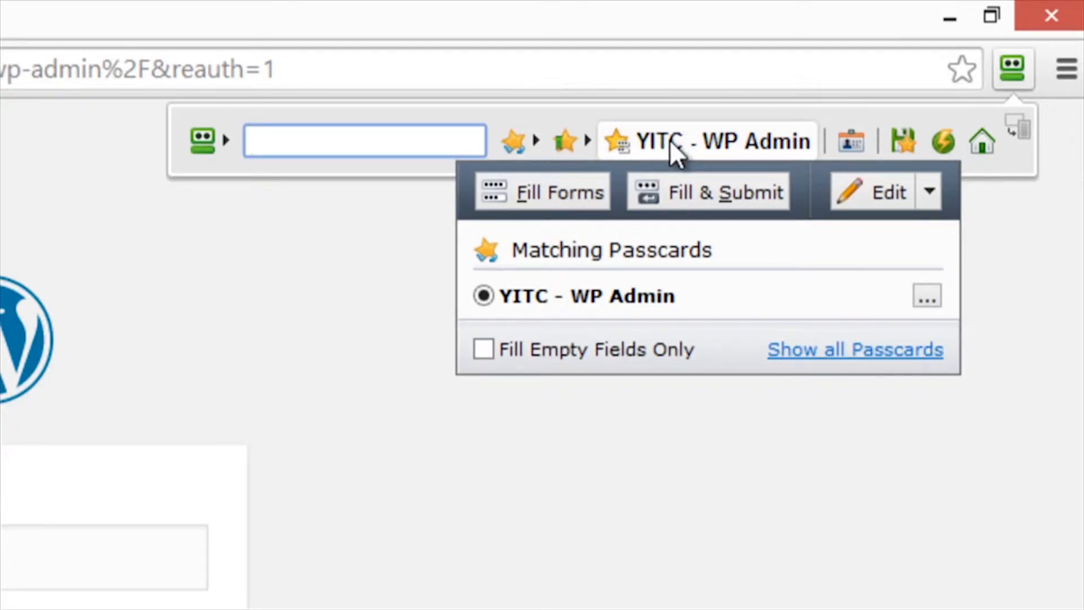
click(670, 140)
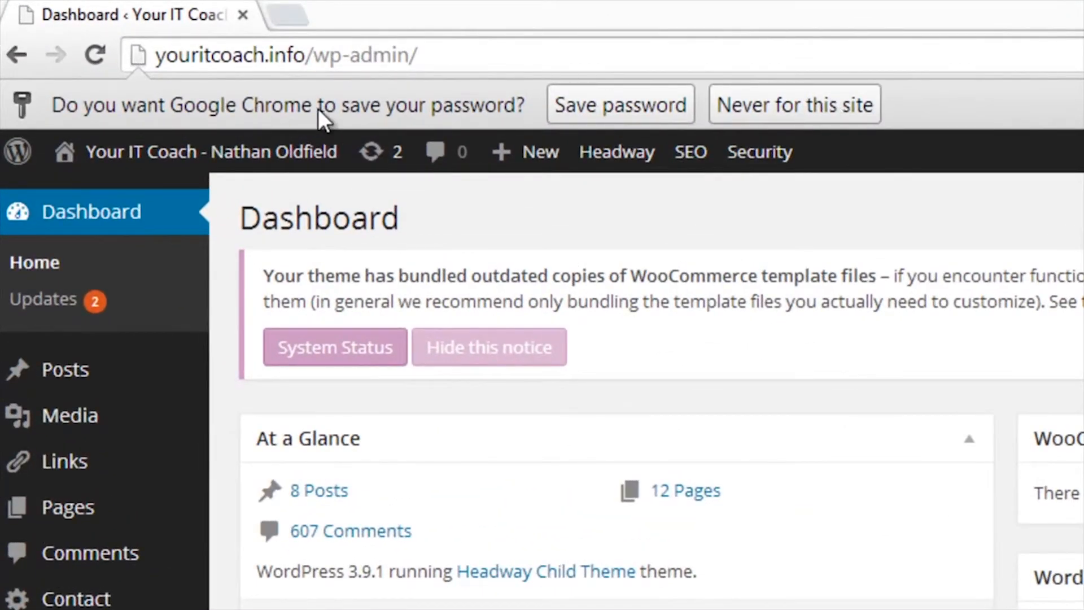
- Decline saving the password for this site and log out of the WordPress admin
click(717, 108)
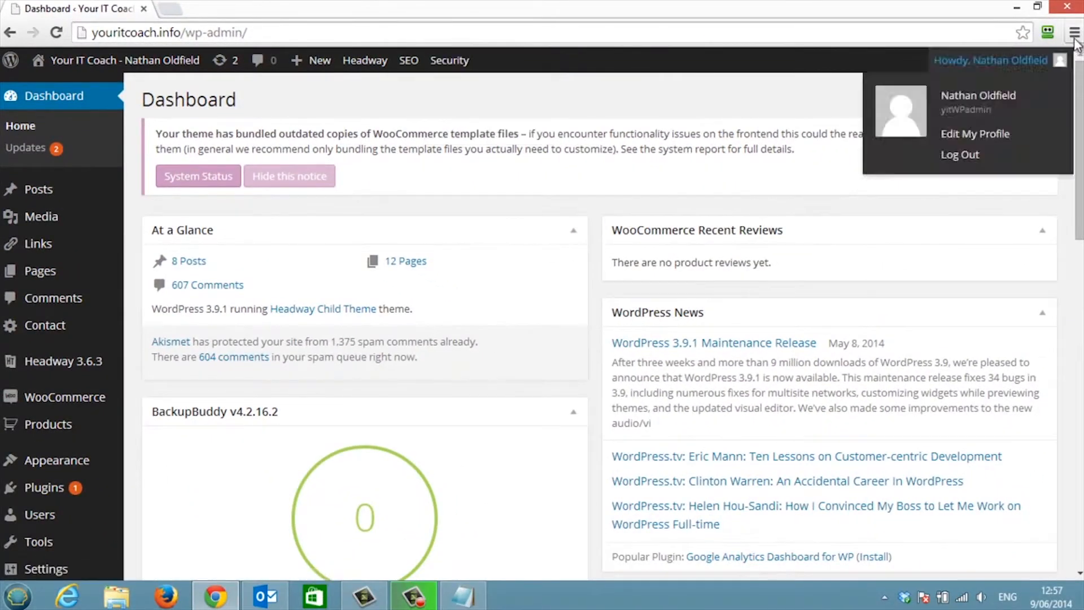
mouse_move(1016, 64)
click(973, 157)
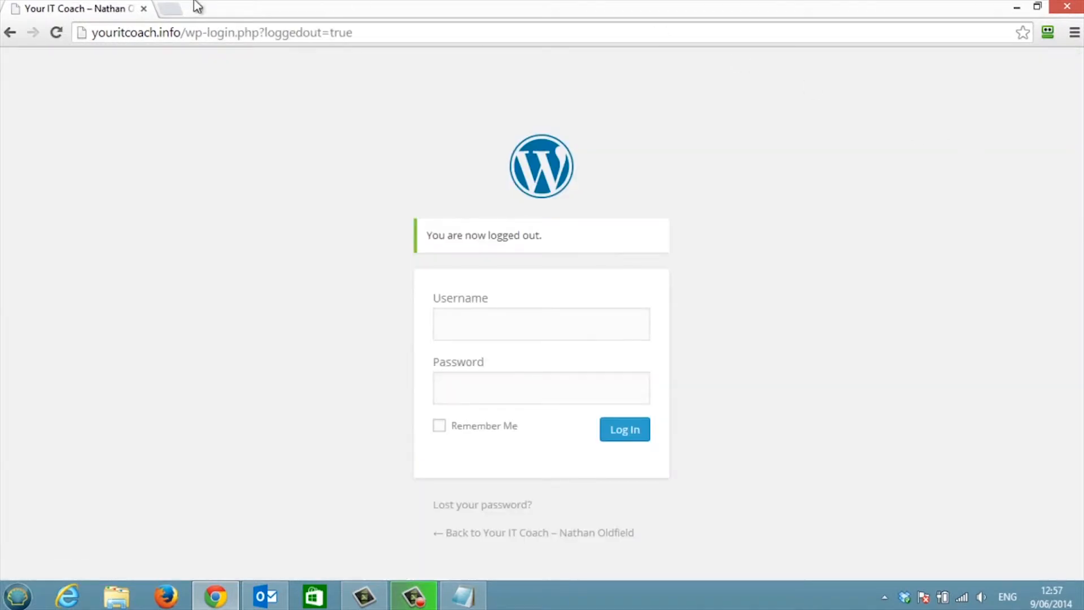
- Replace the logged-out WordPress tab with a new tab showing Google via 'goo'
click(167, 10)
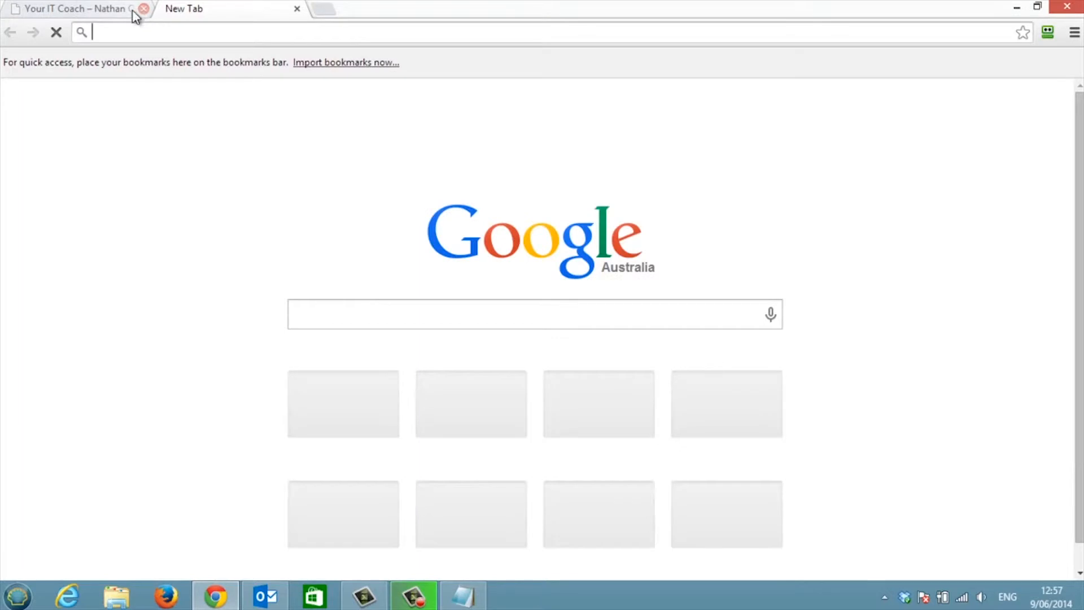
click(144, 9)
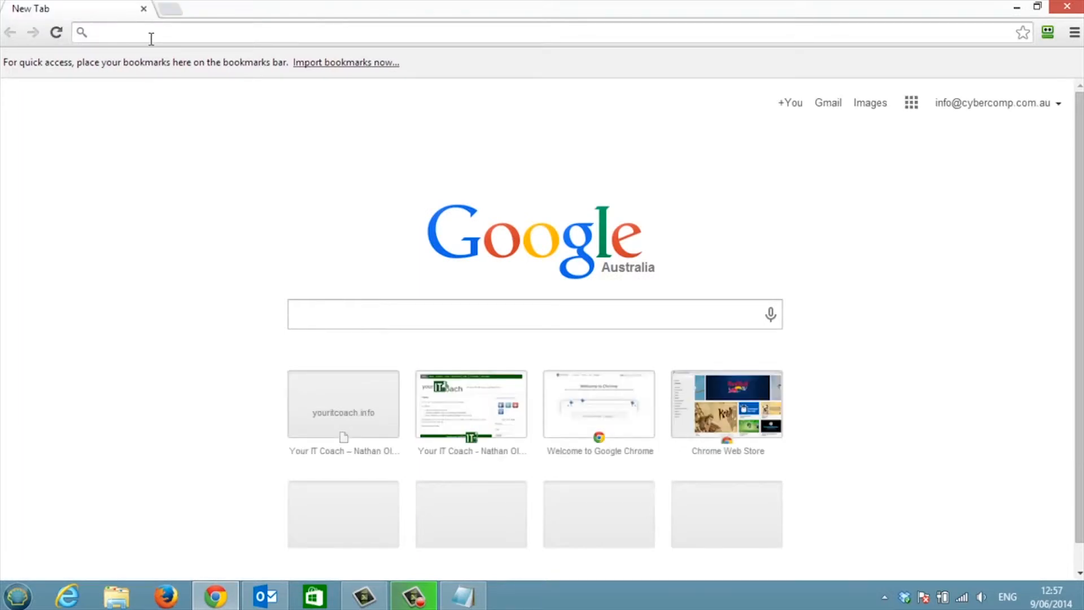
text(goo)
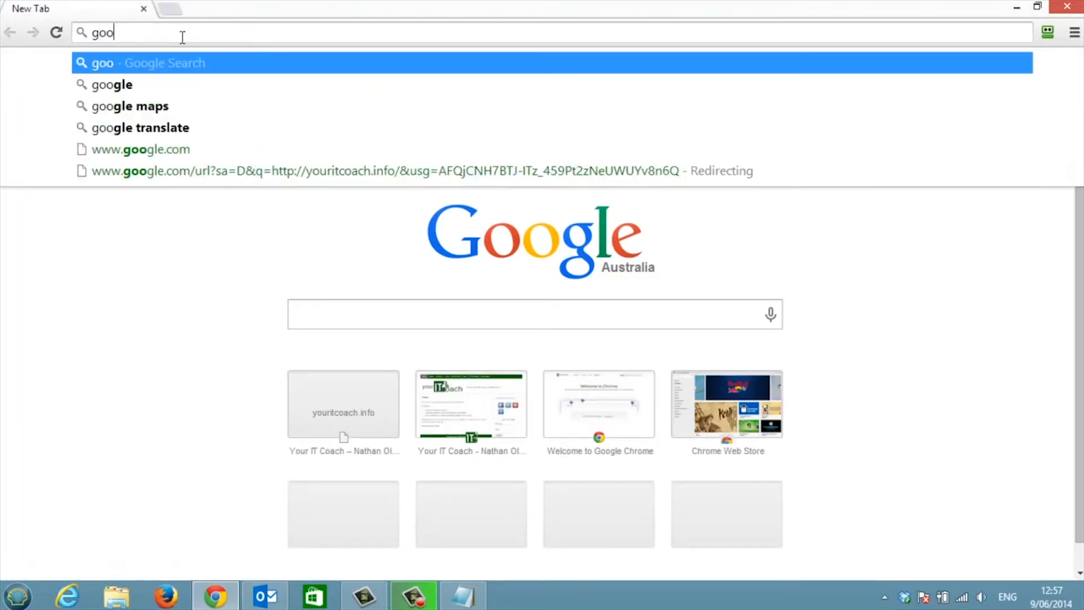
key(Return)
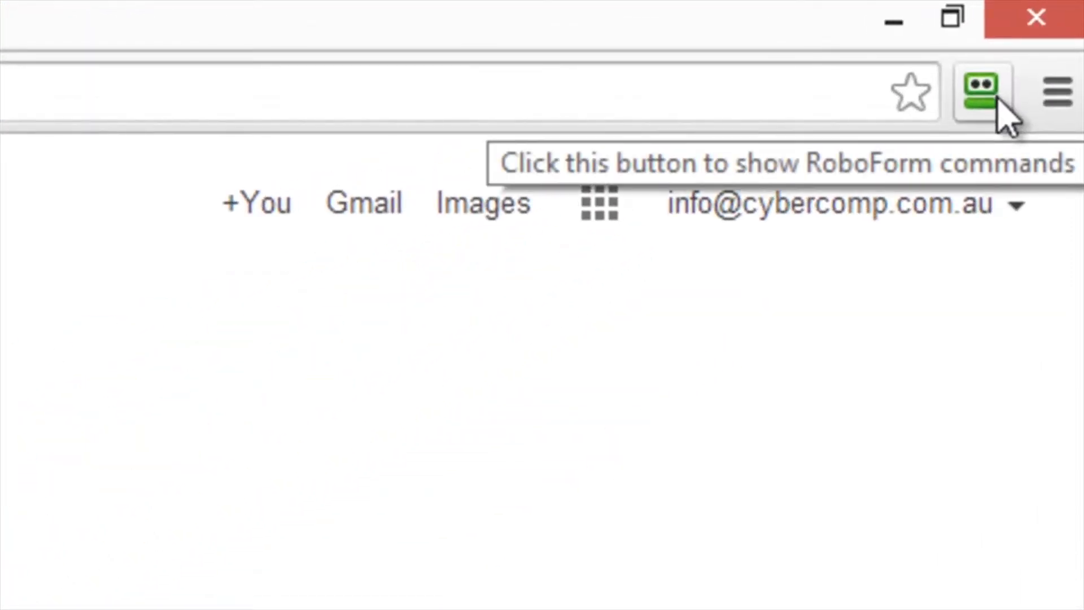
click(997, 99)
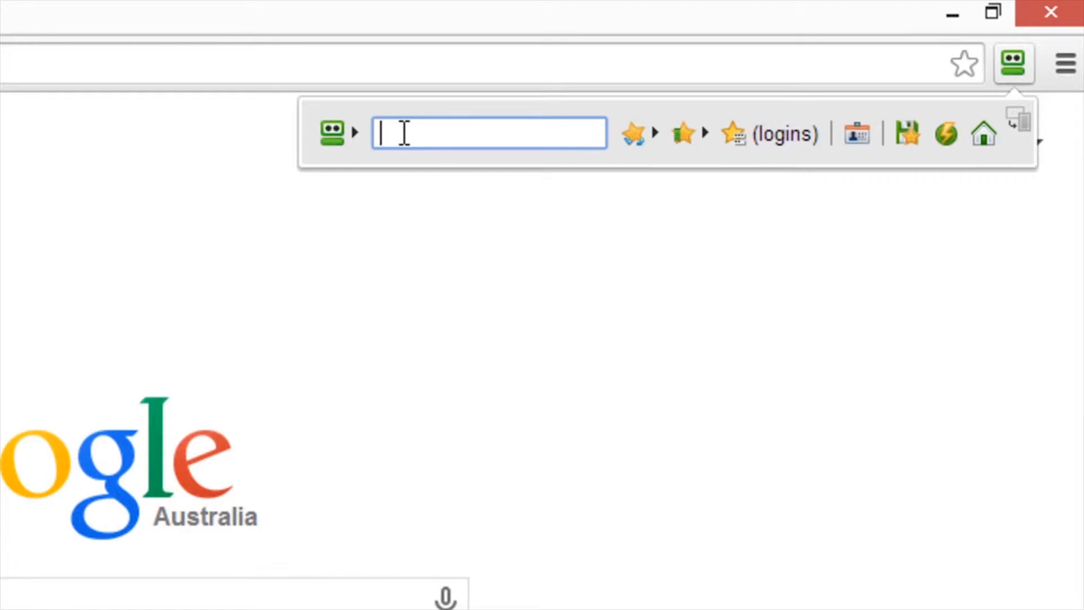
text(yit)
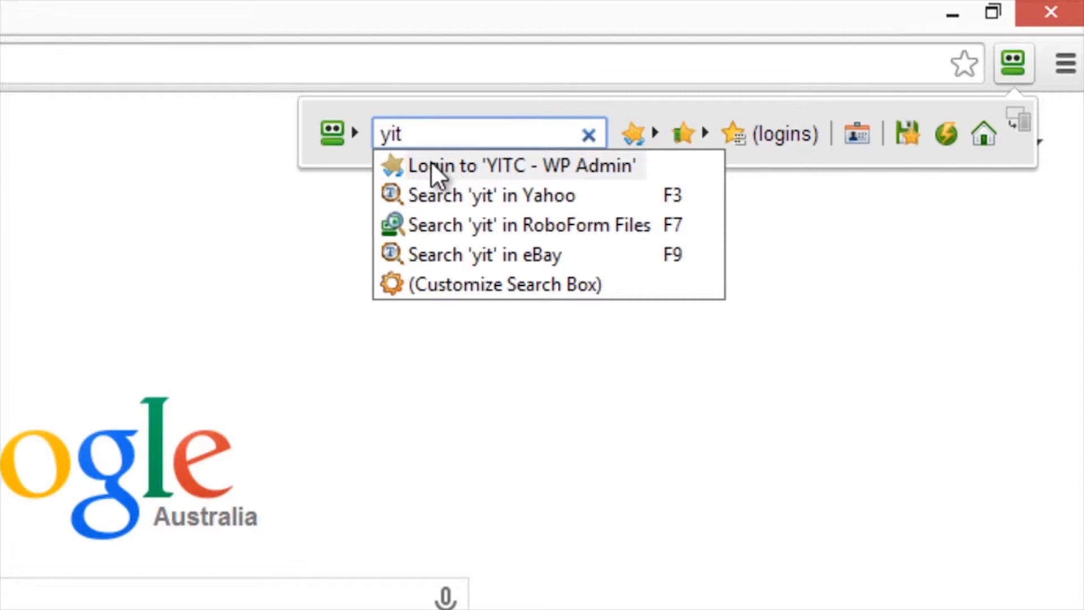
click(473, 163)
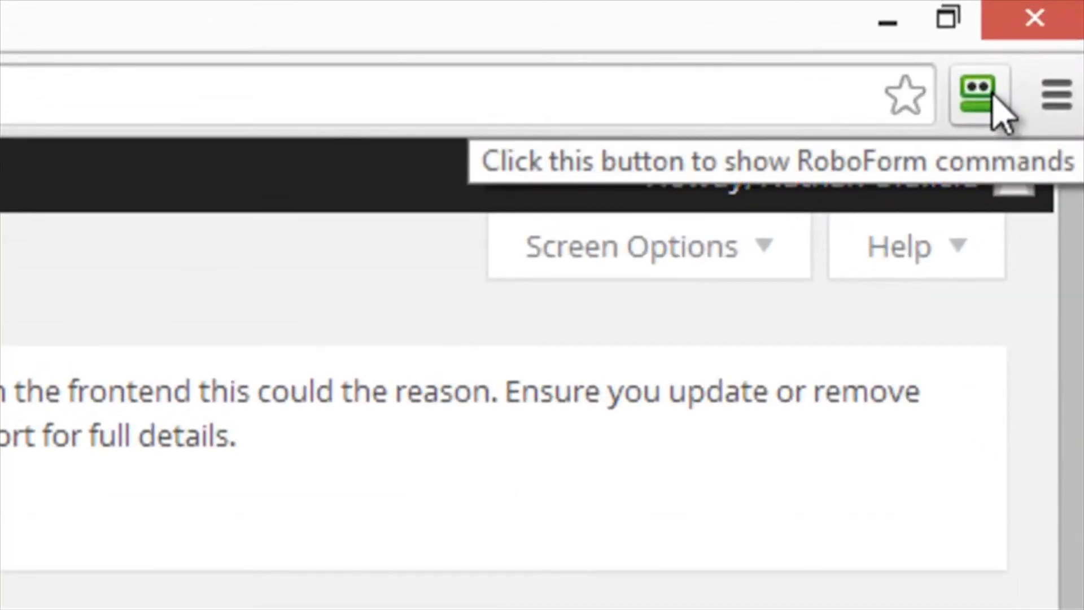
- Log out through the Howdy account menu, close Chrome and launch Firefox from the taskbar
mouse_move(857, 188)
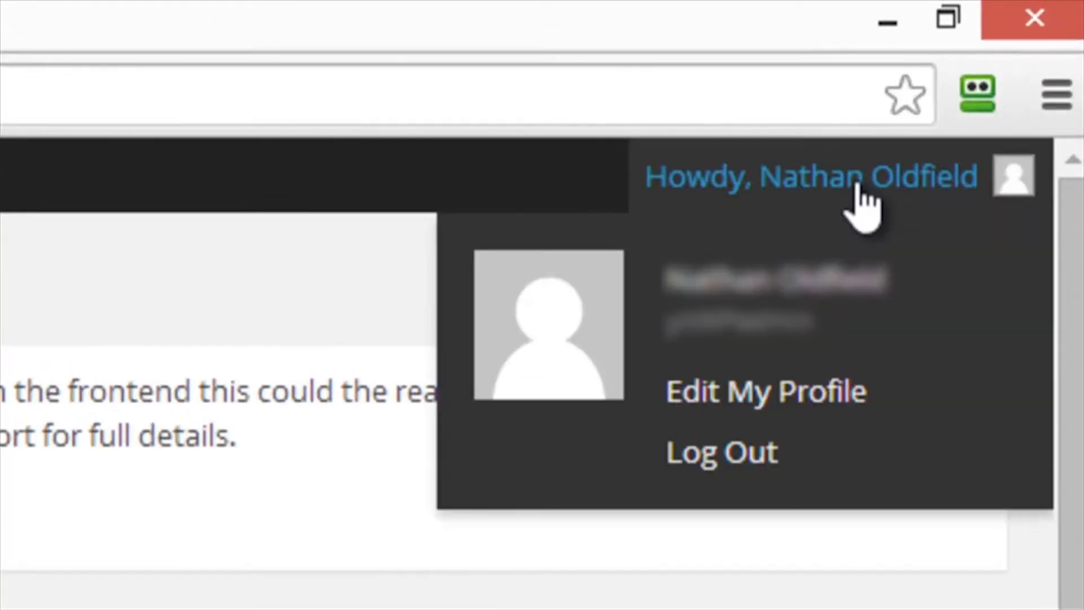
click(730, 458)
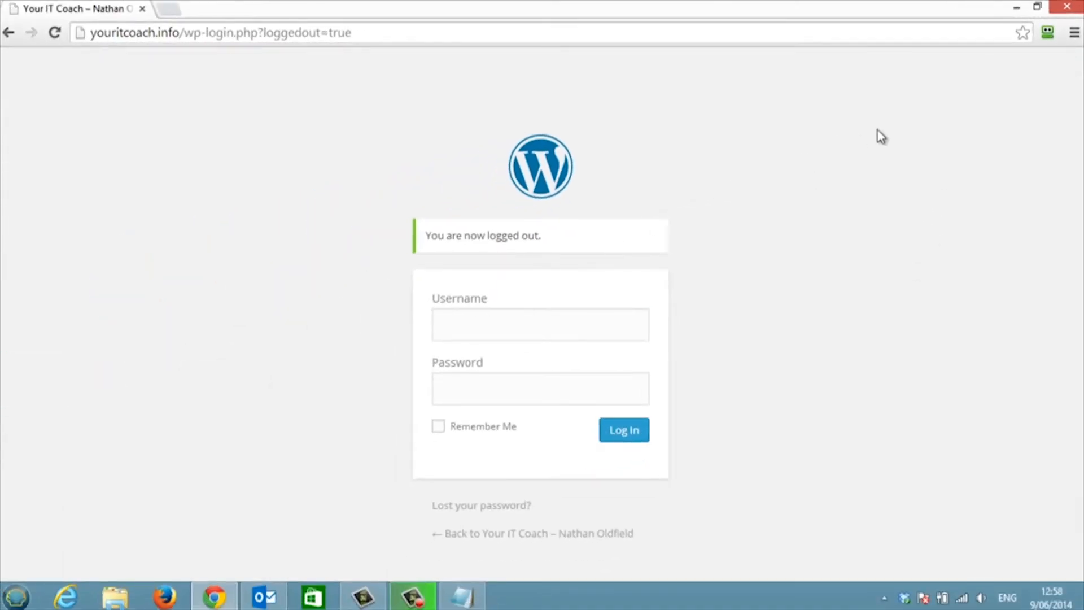
click(1067, 7)
click(179, 596)
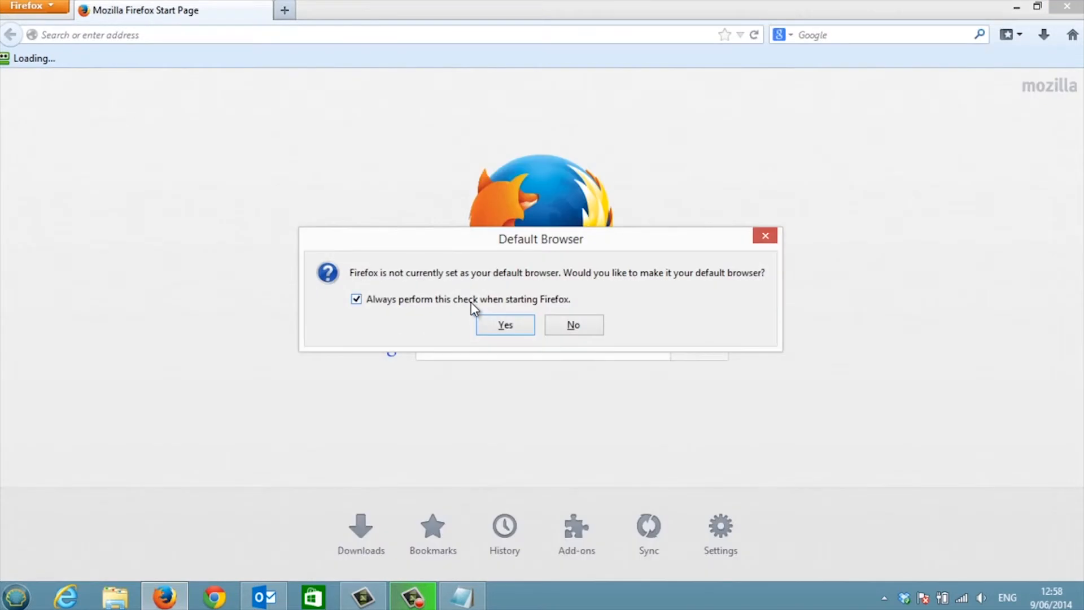
- Decline the default-browser prompt, search RoboForm for 'yi' and log in with 'YITC - WP Admin'
click(575, 323)
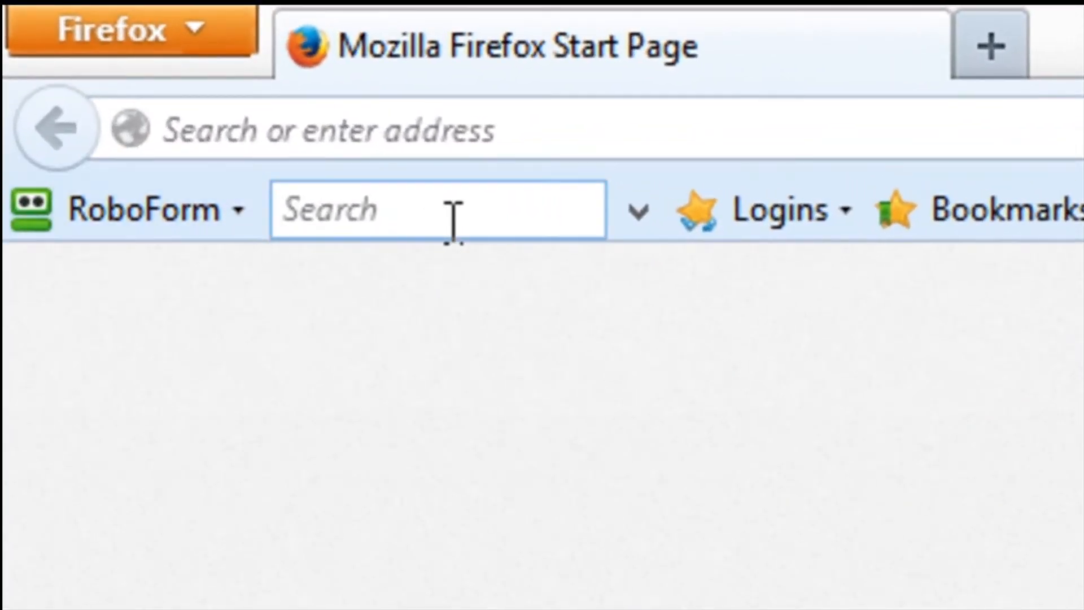
click(472, 214)
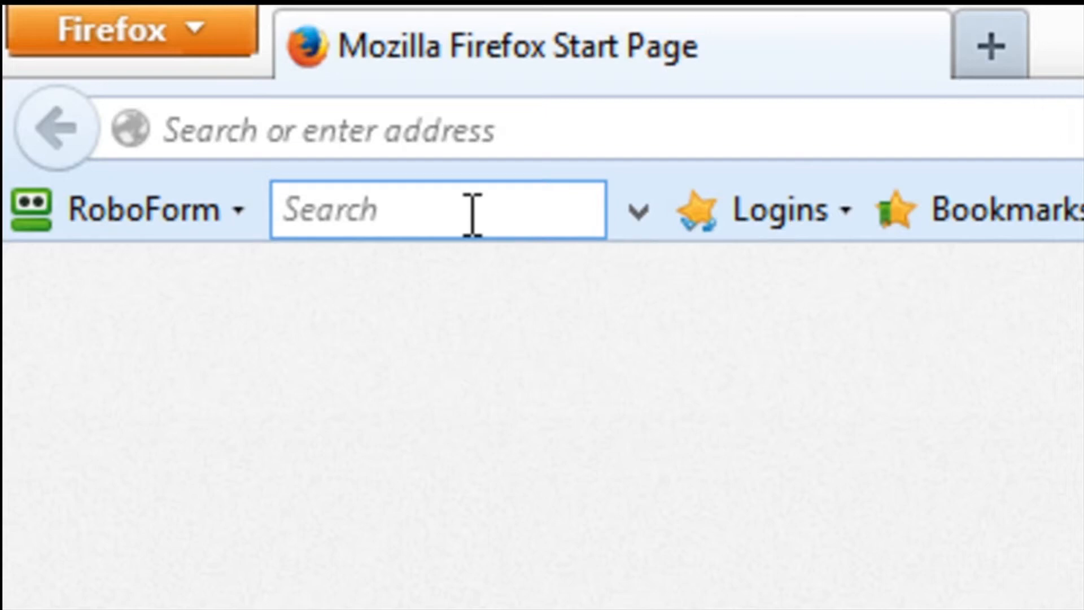
text(yi)
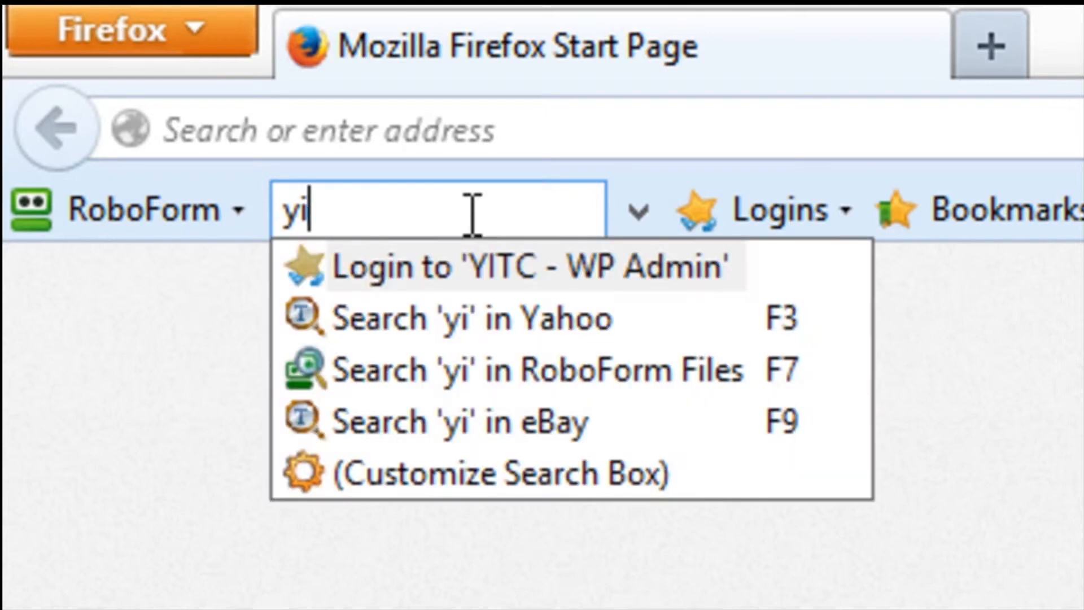
click(511, 255)
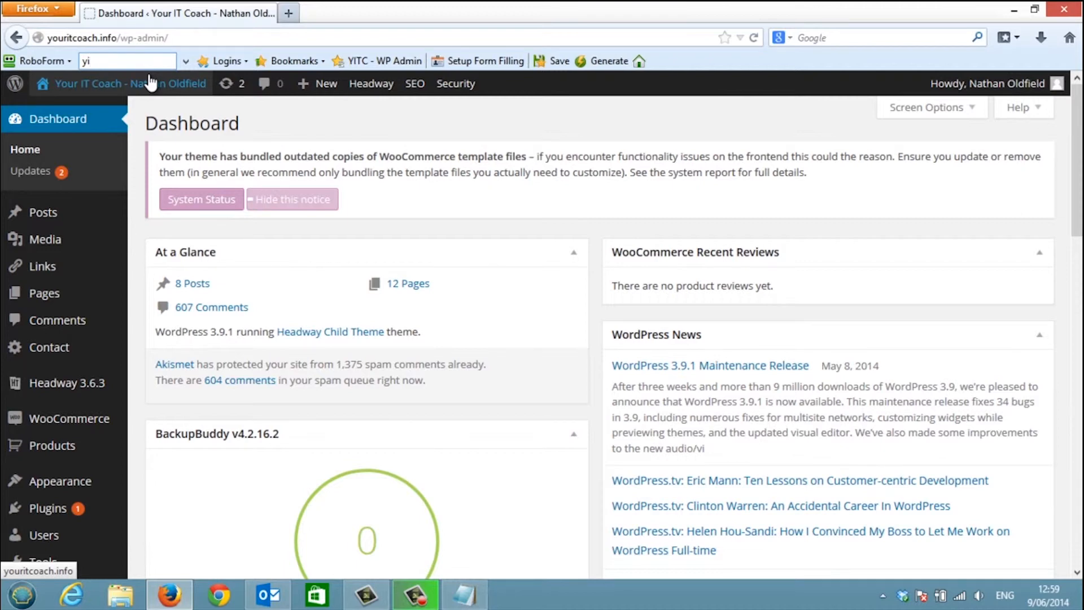
- Clear the RoboForm search and open the YITC - WP Admin login from Logins for editing
click(143, 61)
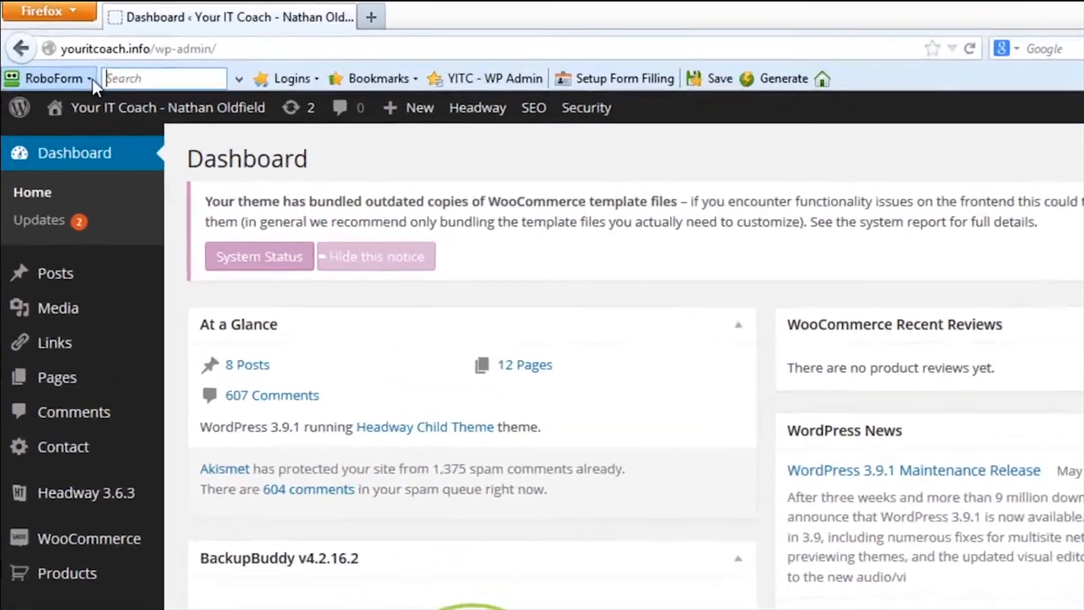
click(70, 61)
mouse_move(98, 121)
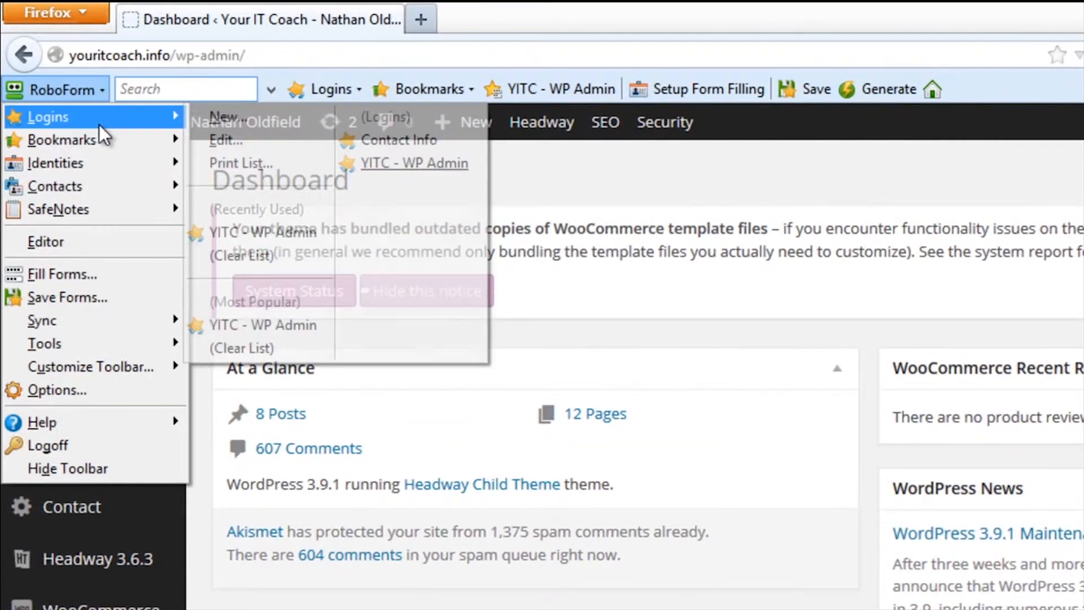
right_click(386, 159)
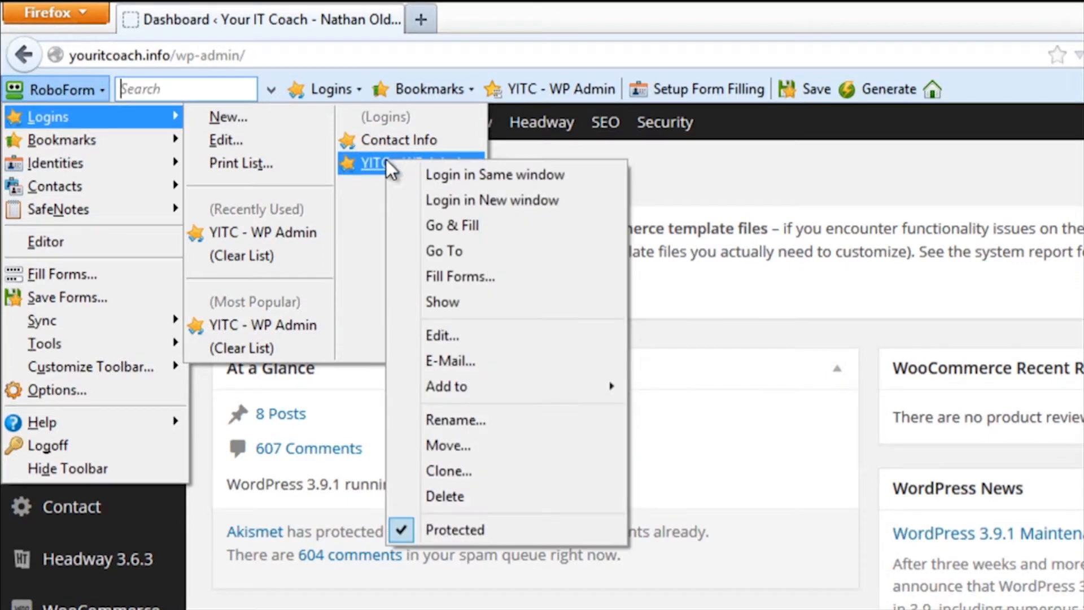
click(221, 140)
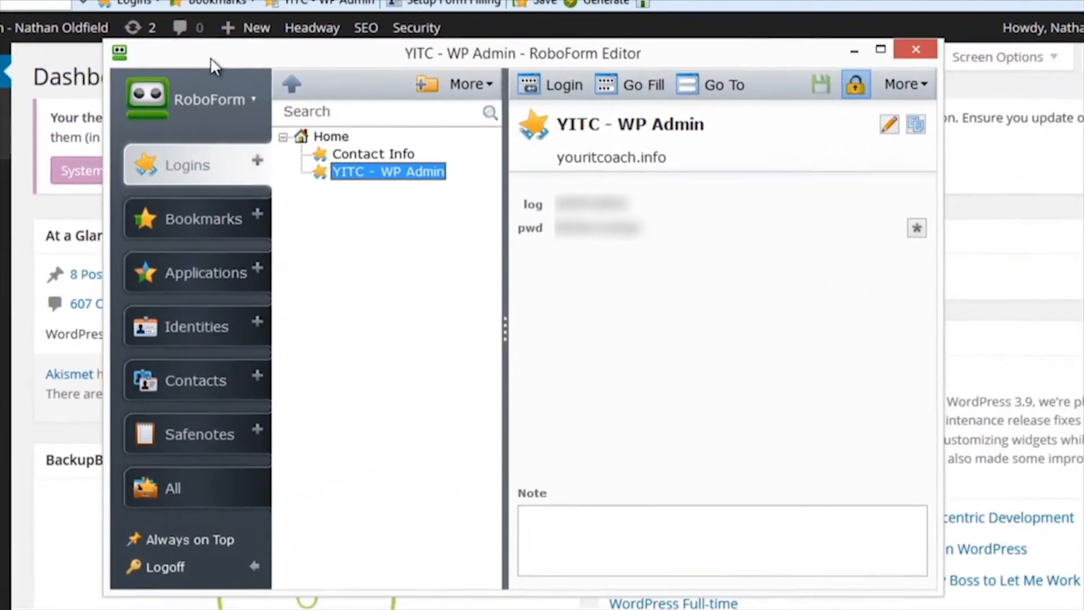
- Create a folder named Website in the RoboForm Editor and move YITC - WP Admin into it
drag(210, 56, 115, 19)
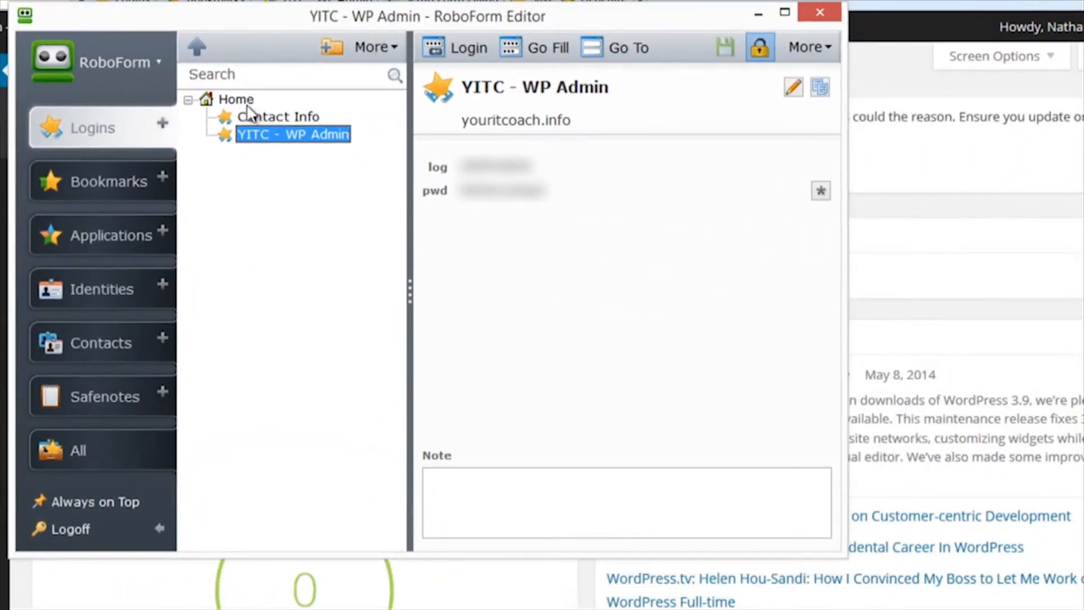
click(329, 50)
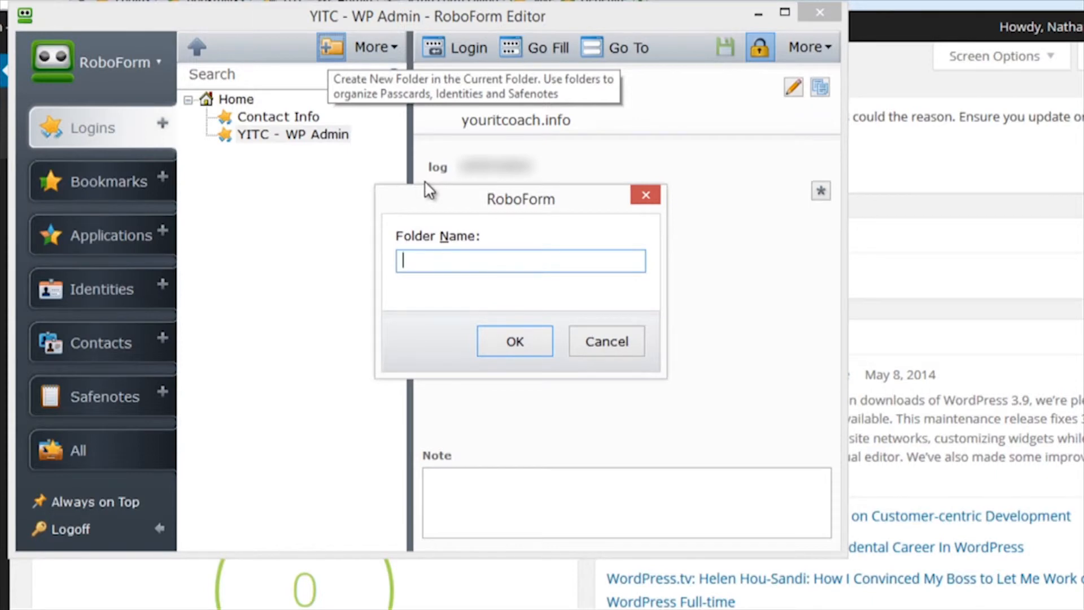
text(Website)
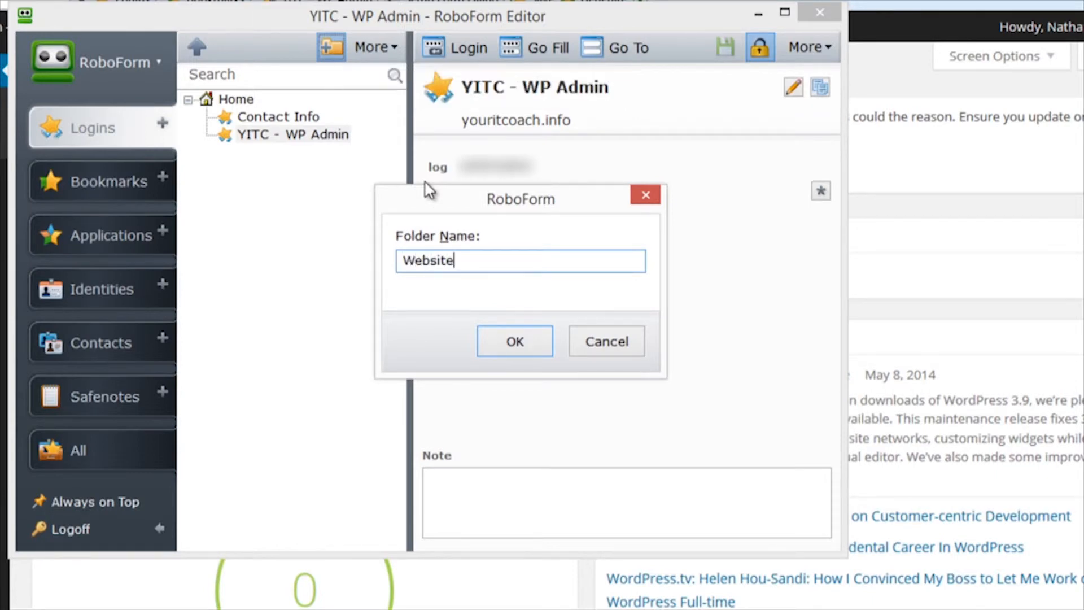
key(Return)
click(252, 153)
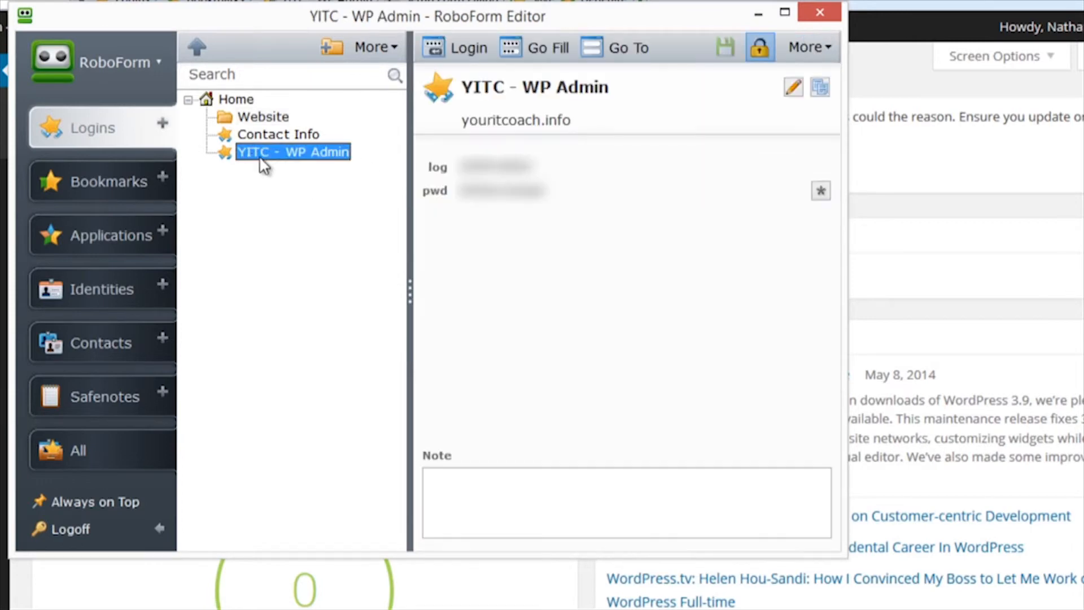
drag(252, 154, 266, 117)
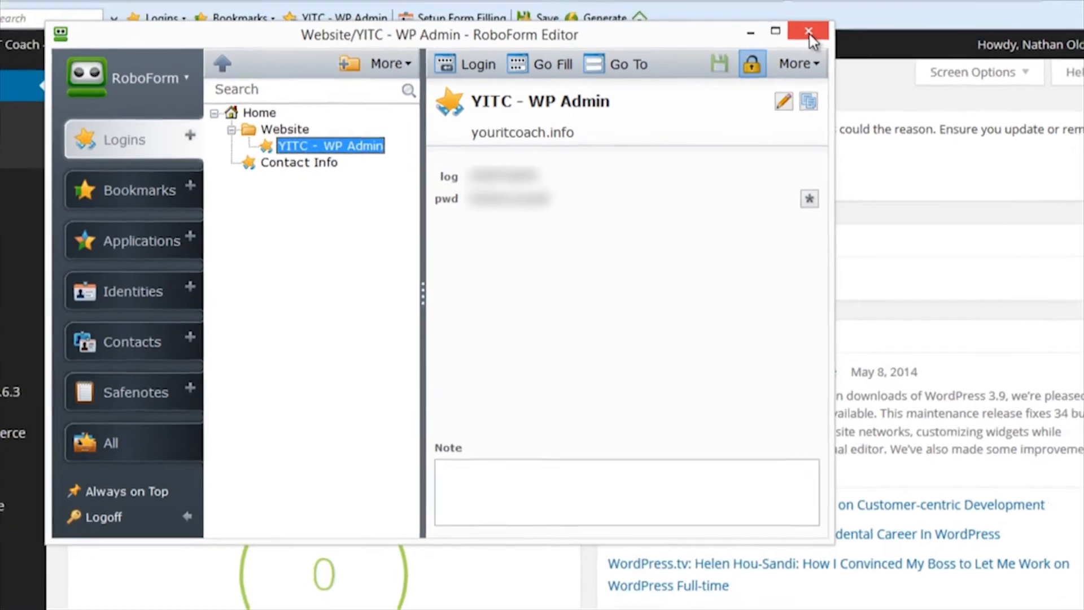
- Close the RoboForm Editor and log out of the WordPress admin via Howdy
click(819, 12)
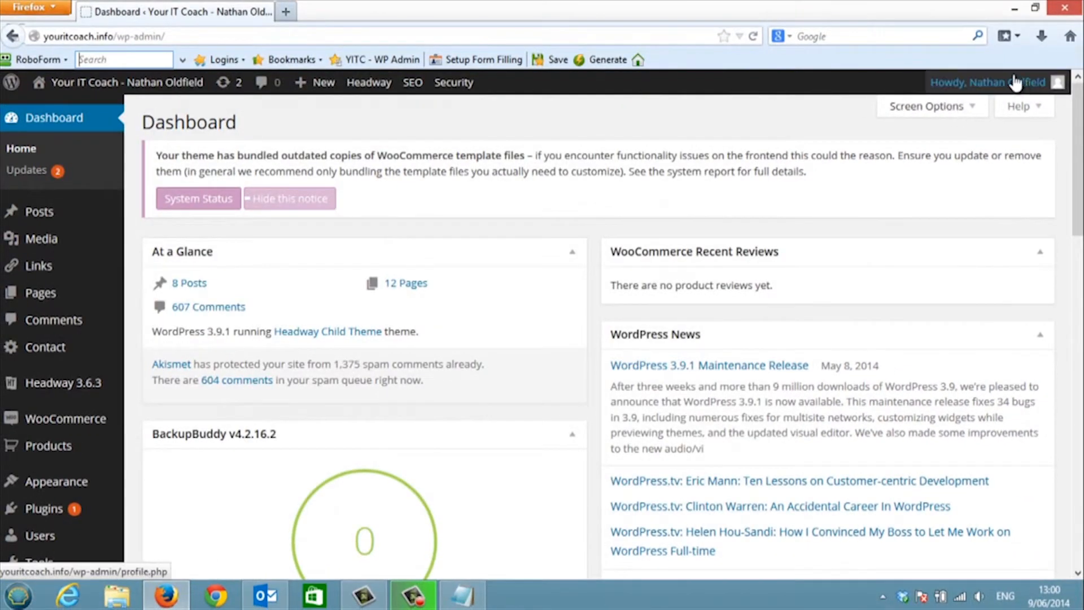
mouse_move(1020, 80)
click(967, 182)
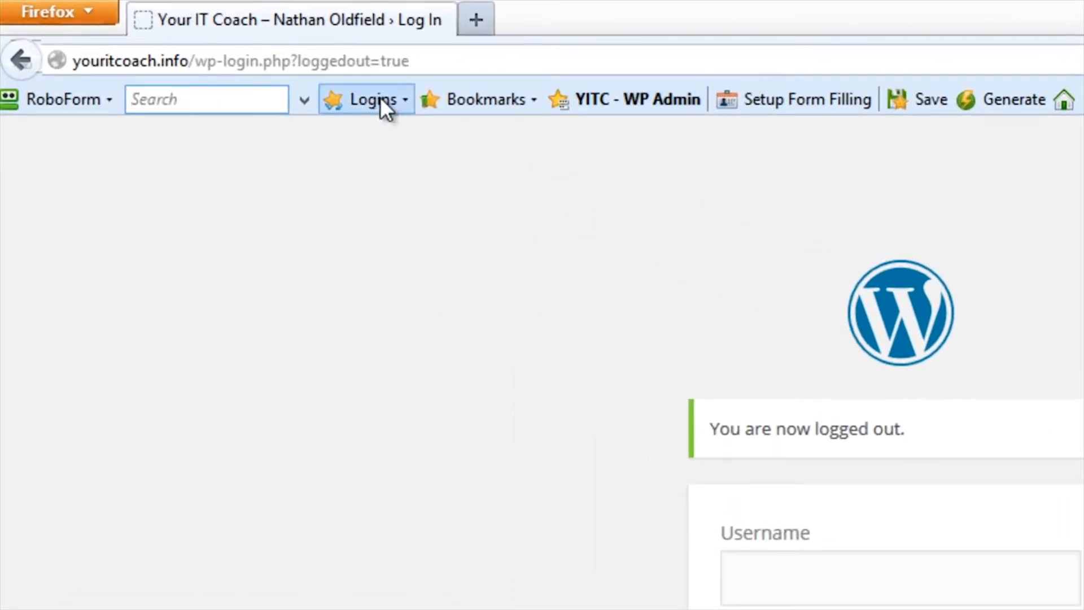
click(399, 98)
mouse_move(517, 155)
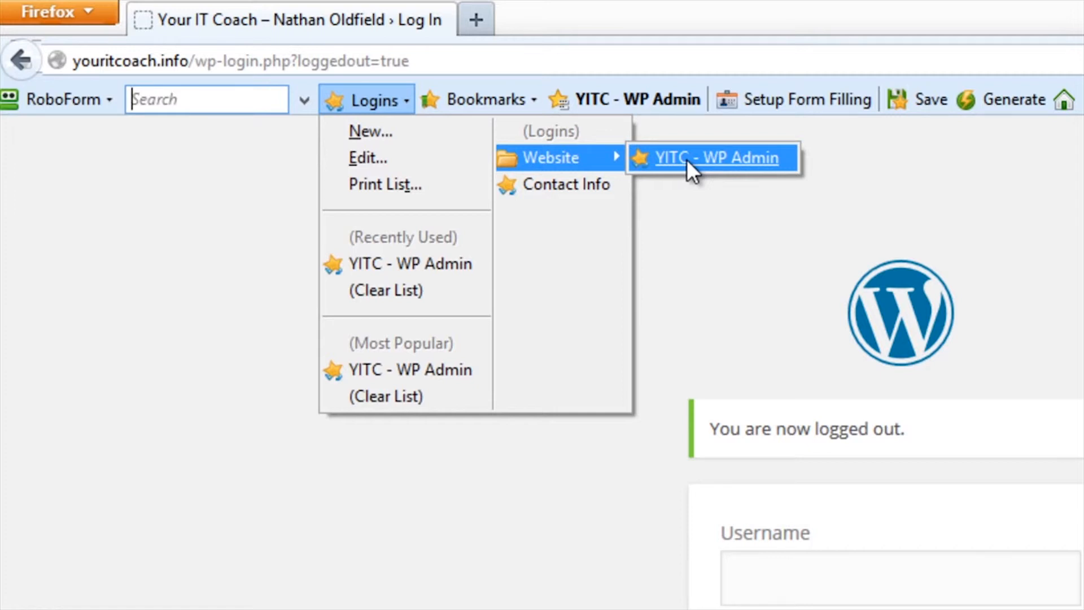
right_click(687, 160)
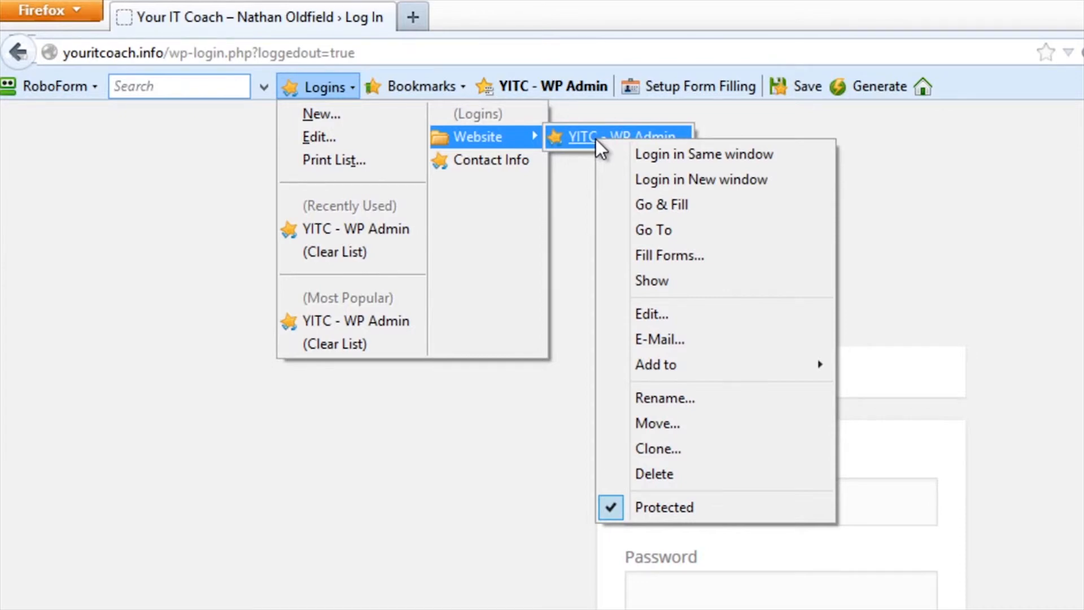
click(556, 11)
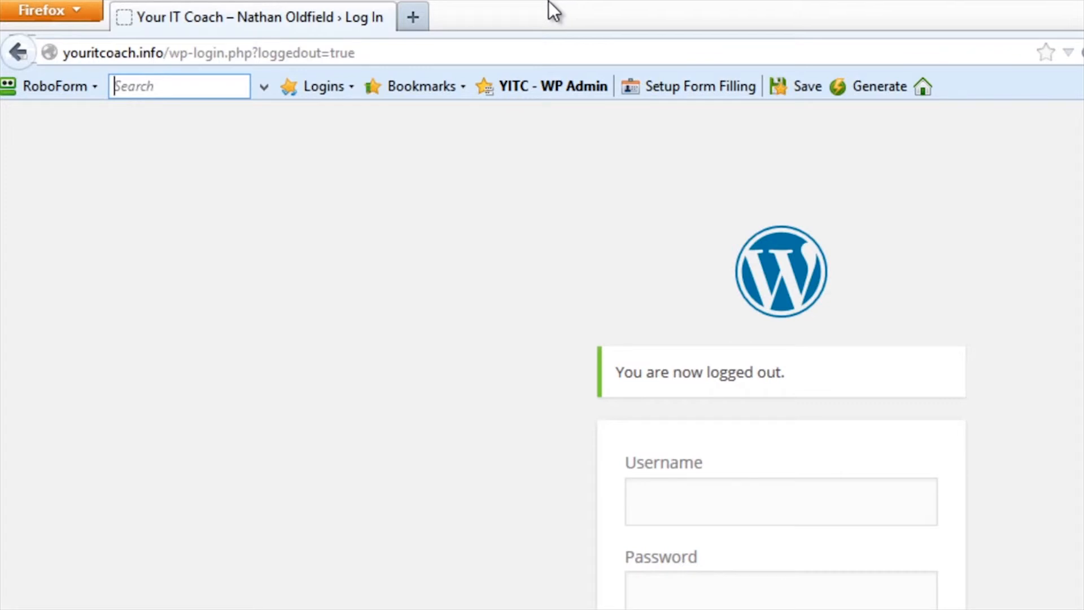
- Generate a random password with RoboForm's password generator
click(868, 87)
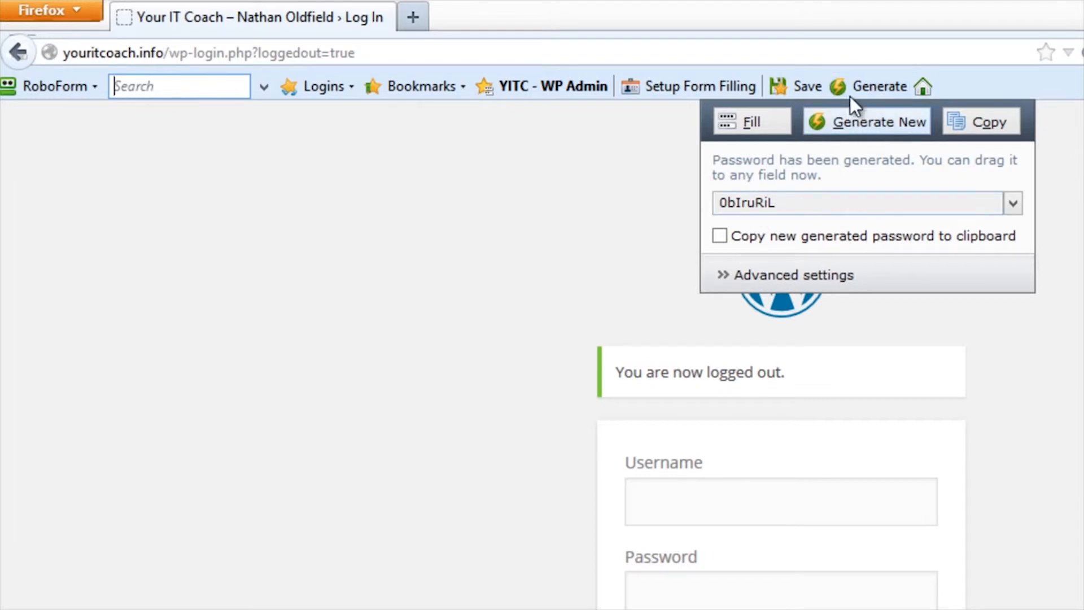
click(854, 86)
click(854, 85)
- Raise the generated password length to 12 characters, regenerate, and copy the new password
click(727, 274)
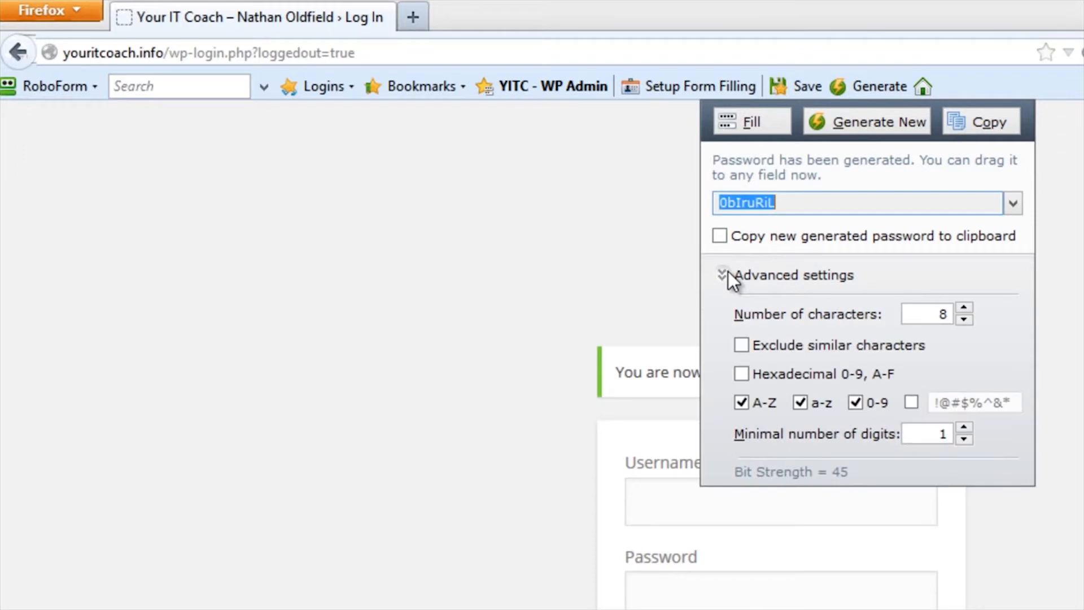
double_click(965, 309)
click(965, 307)
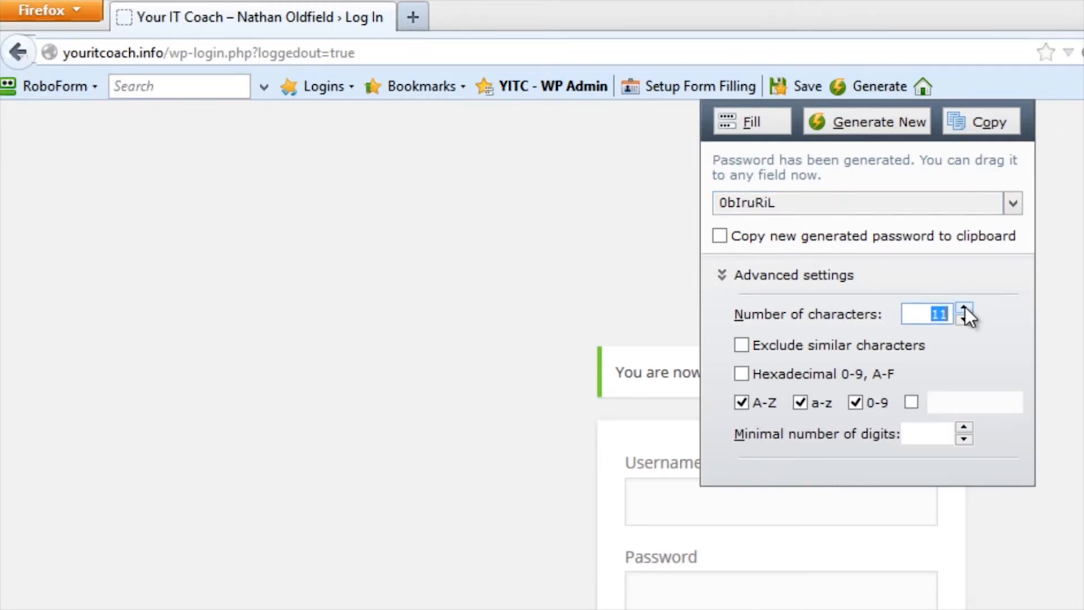
click(865, 126)
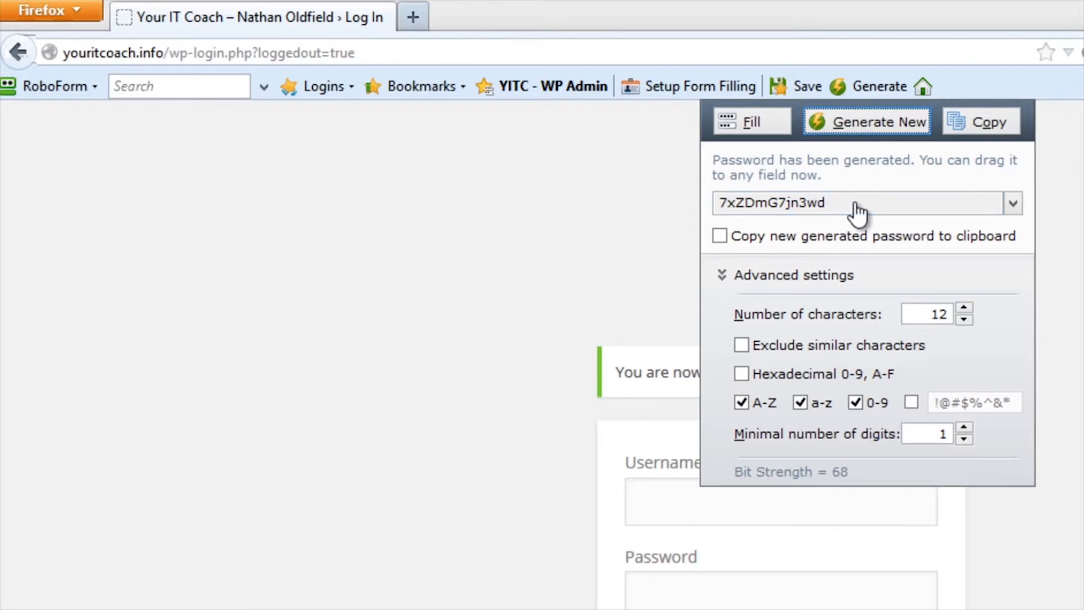
click(993, 124)
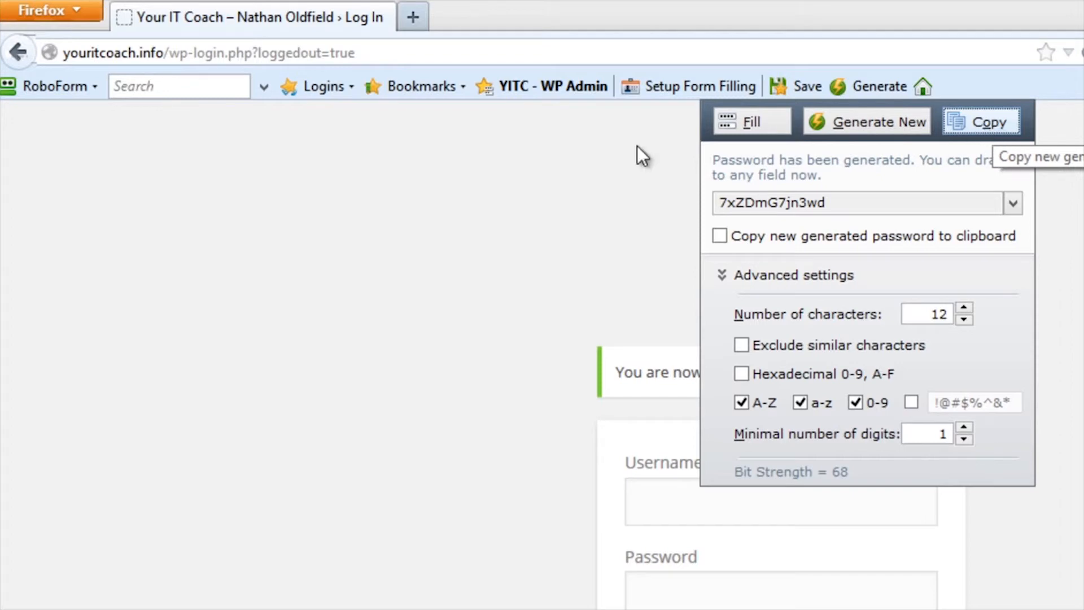
click(386, 152)
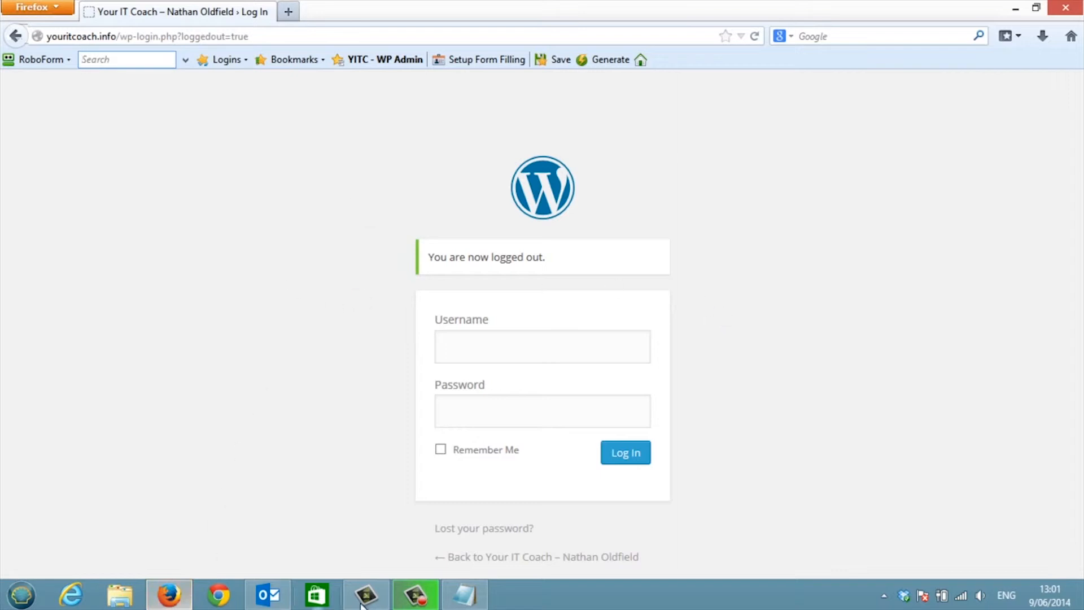
- In Chrome, follow the Roboform link on the Your IT Coach Resources page to RoboForm's PURCHASE page
click(233, 590)
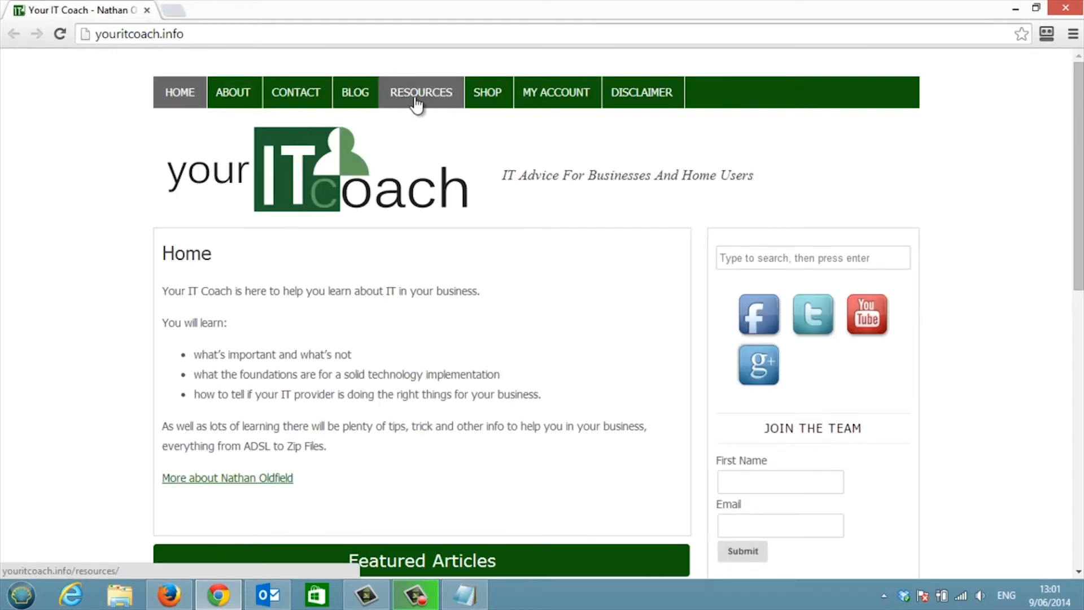
click(418, 93)
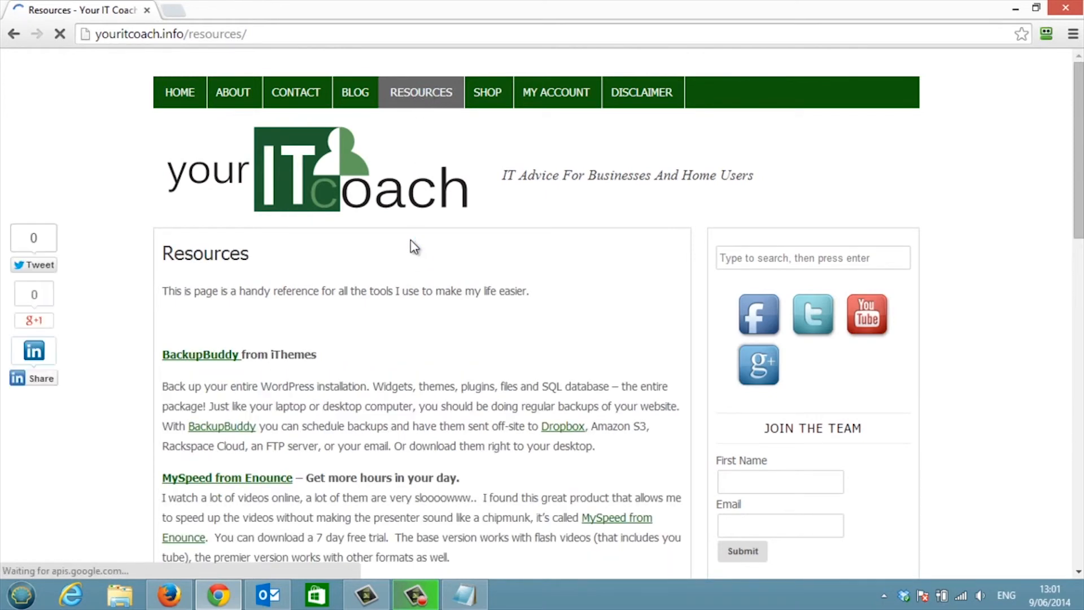
scroll(414, 247, down, 3)
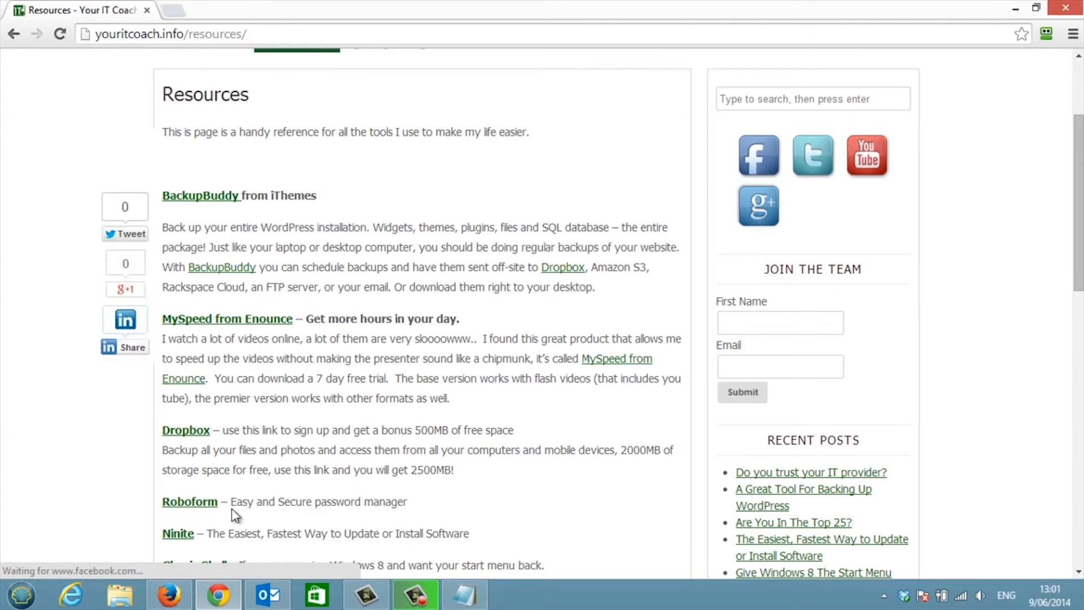
click(202, 505)
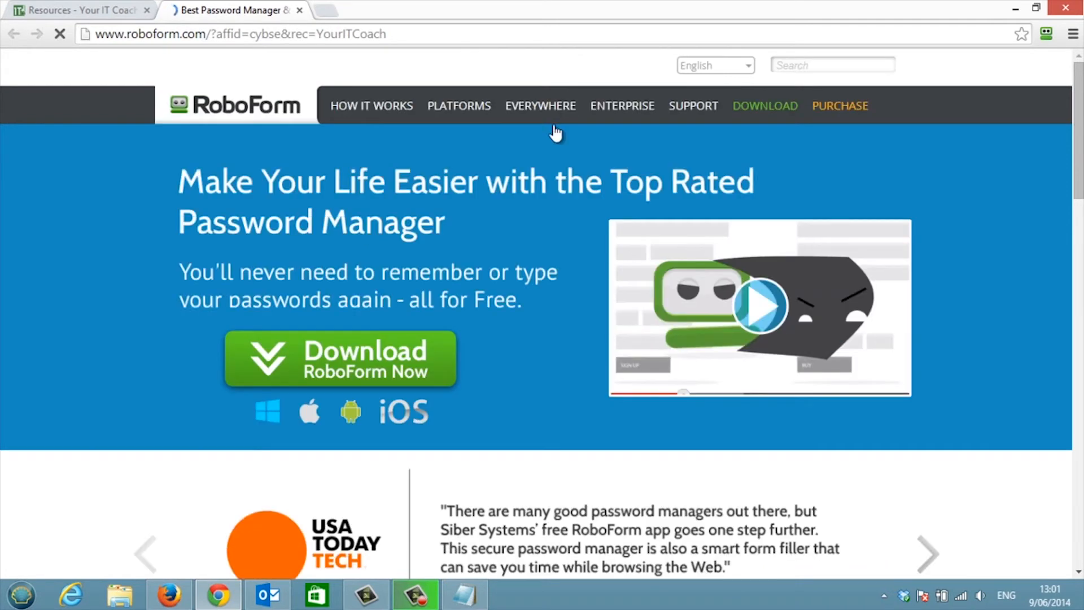
click(851, 106)
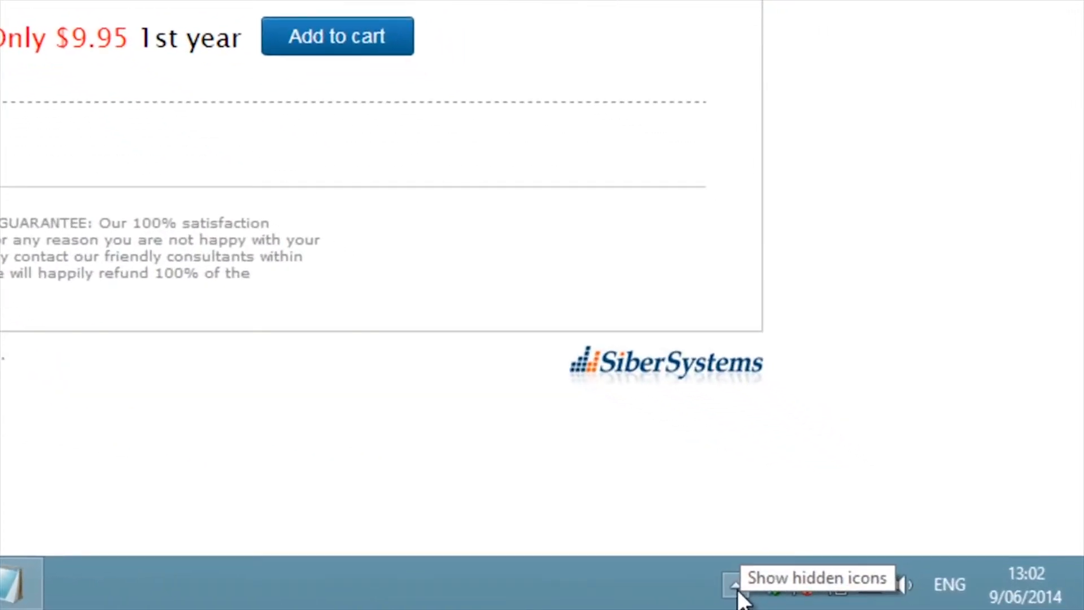
- Move the RoboForm icon from the hidden tray icons onto the taskbar so it stays visible
click(738, 588)
click(733, 439)
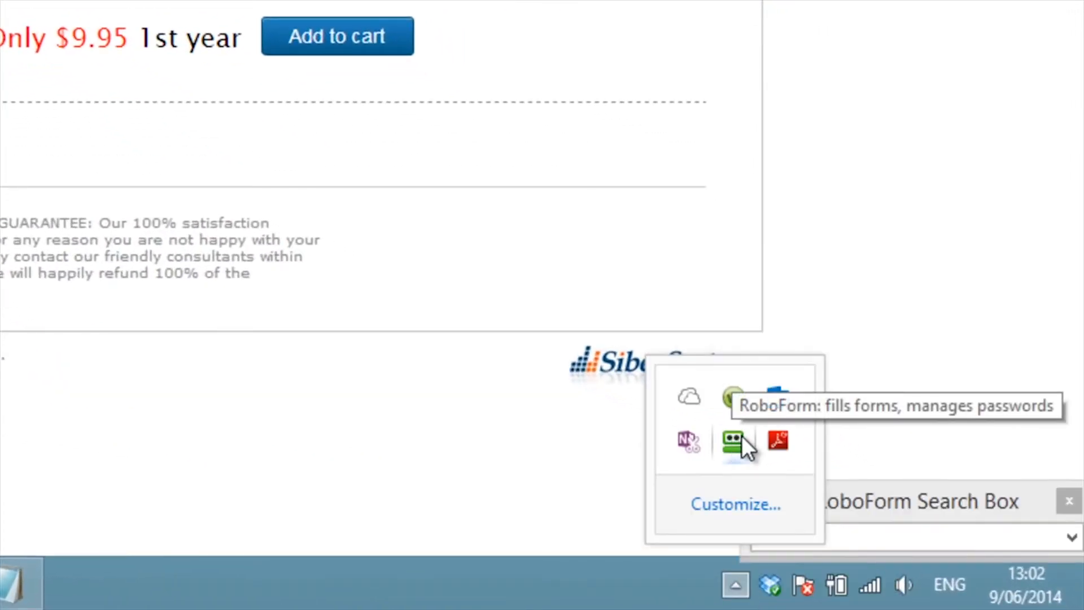
drag(741, 435, 743, 598)
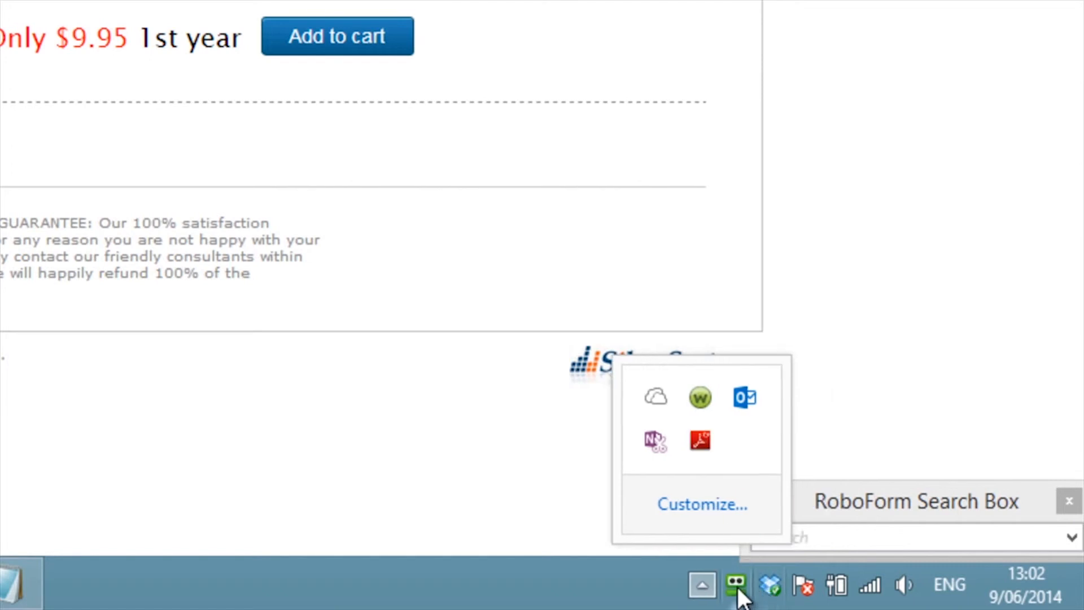
- Open RoboForm's Options for the Default Profile from the toolbar menu
click(737, 583)
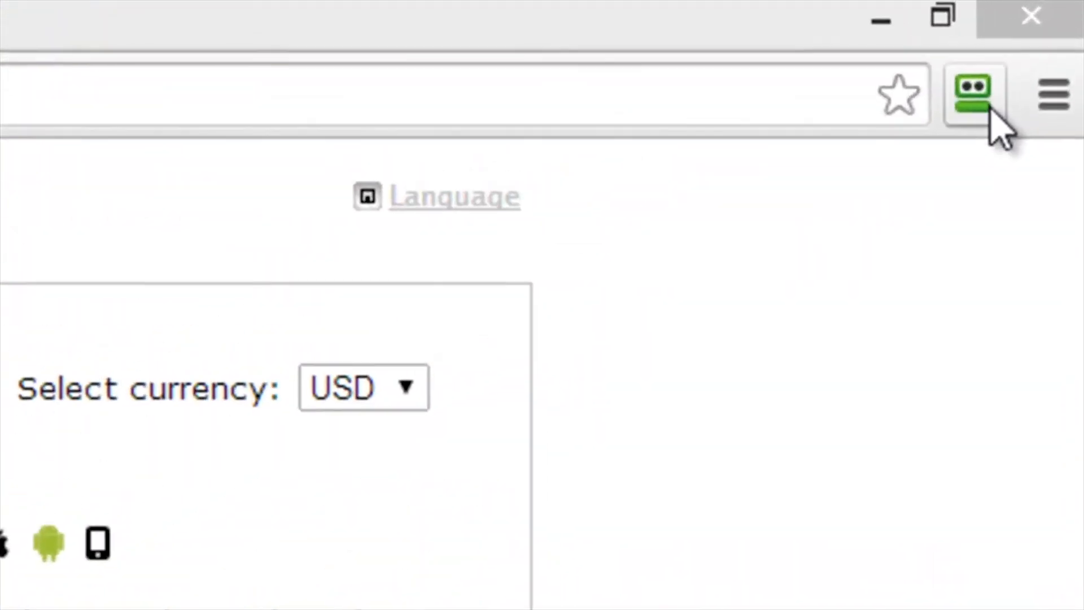
click(992, 113)
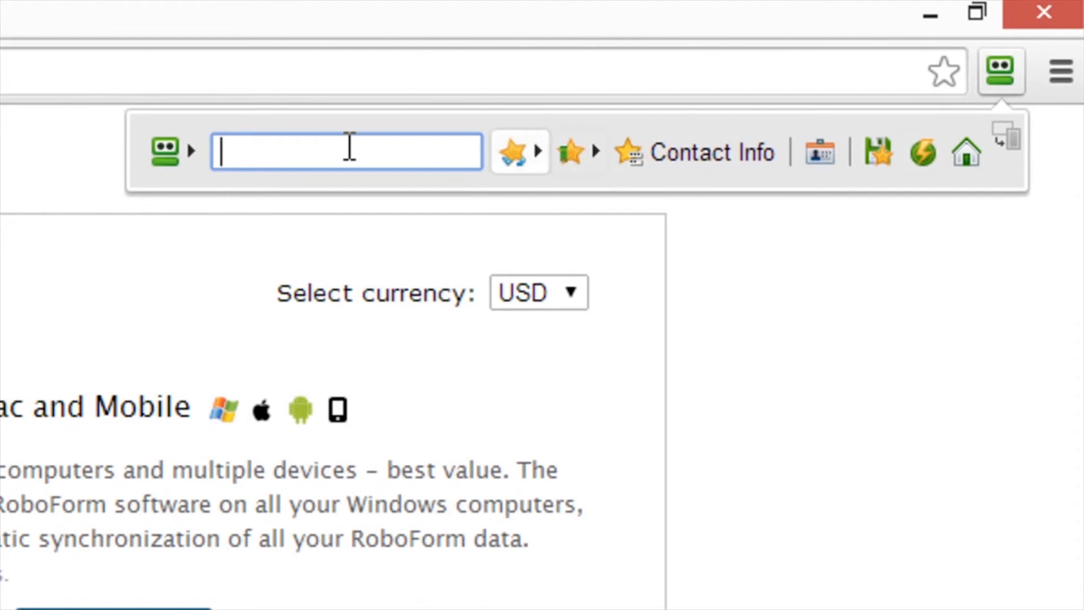
click(175, 159)
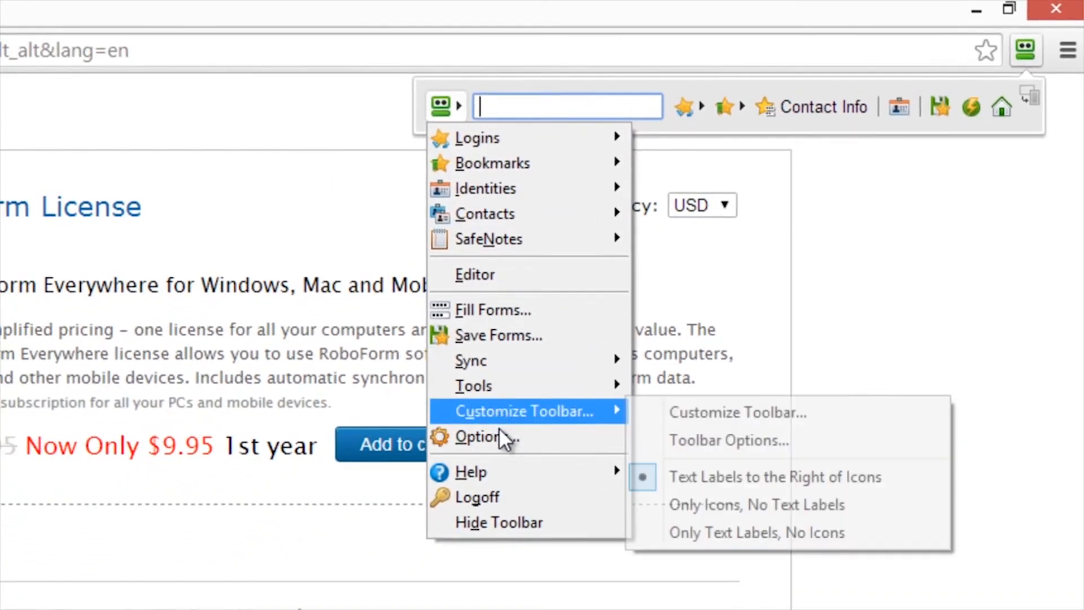
click(501, 433)
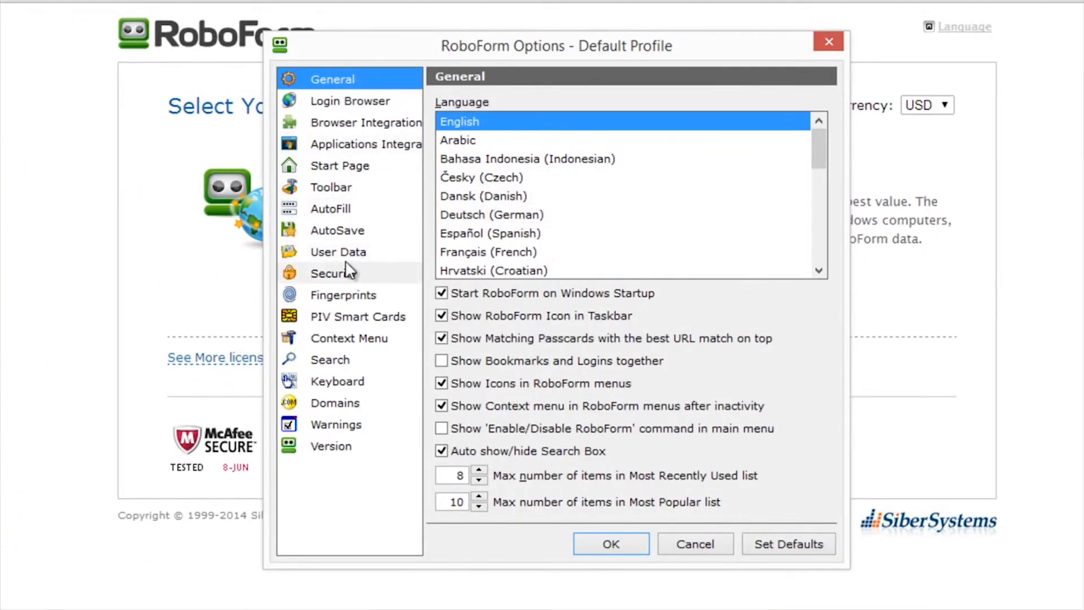
- Open User Data > Sync Settings and view the existing-account and new-account sync choices
click(345, 253)
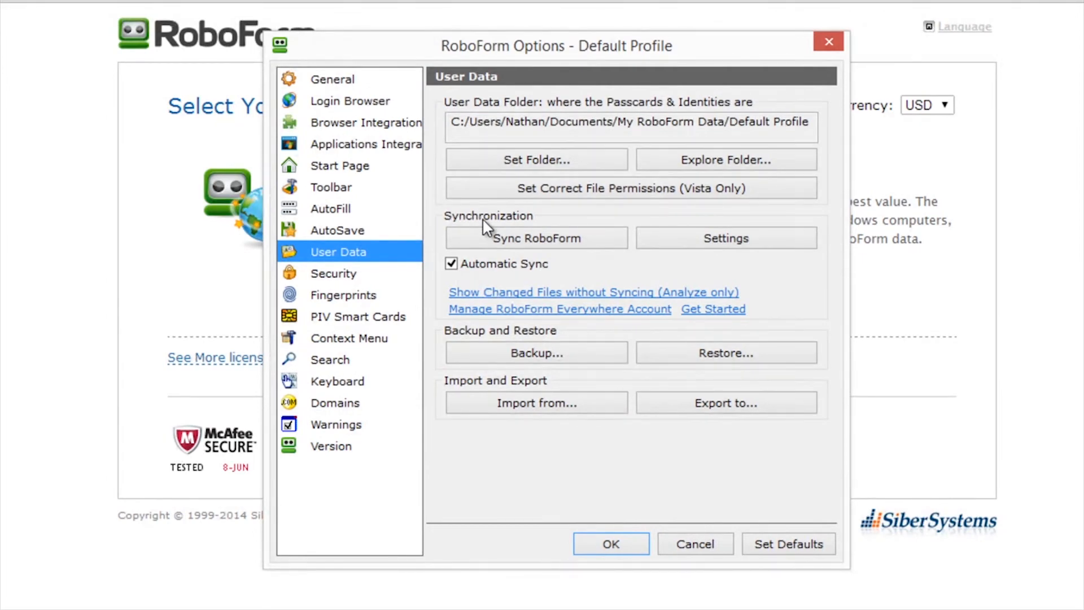
click(680, 240)
click(679, 240)
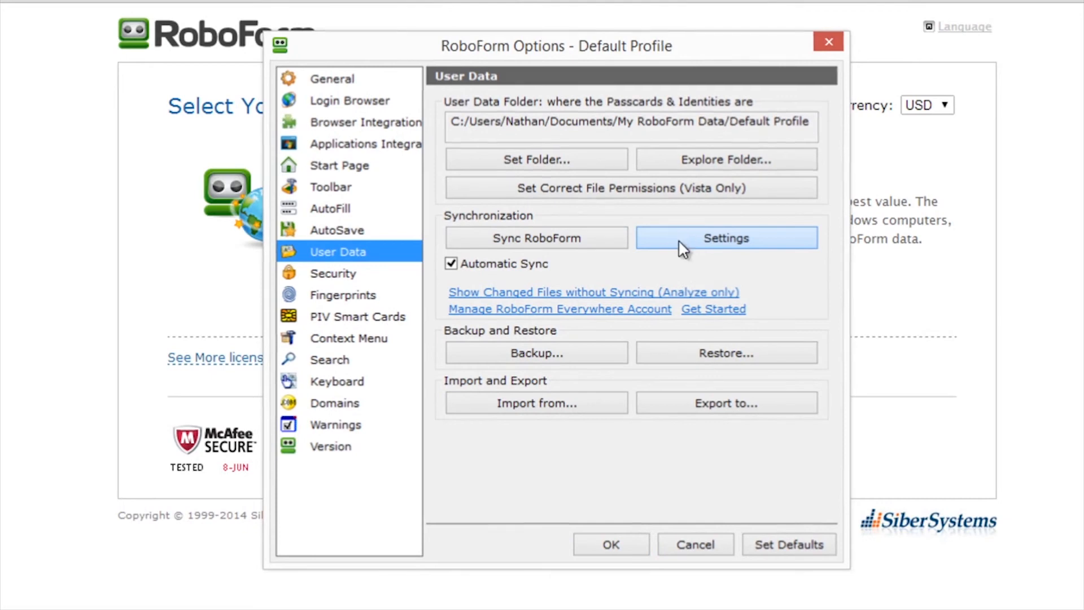
click(687, 513)
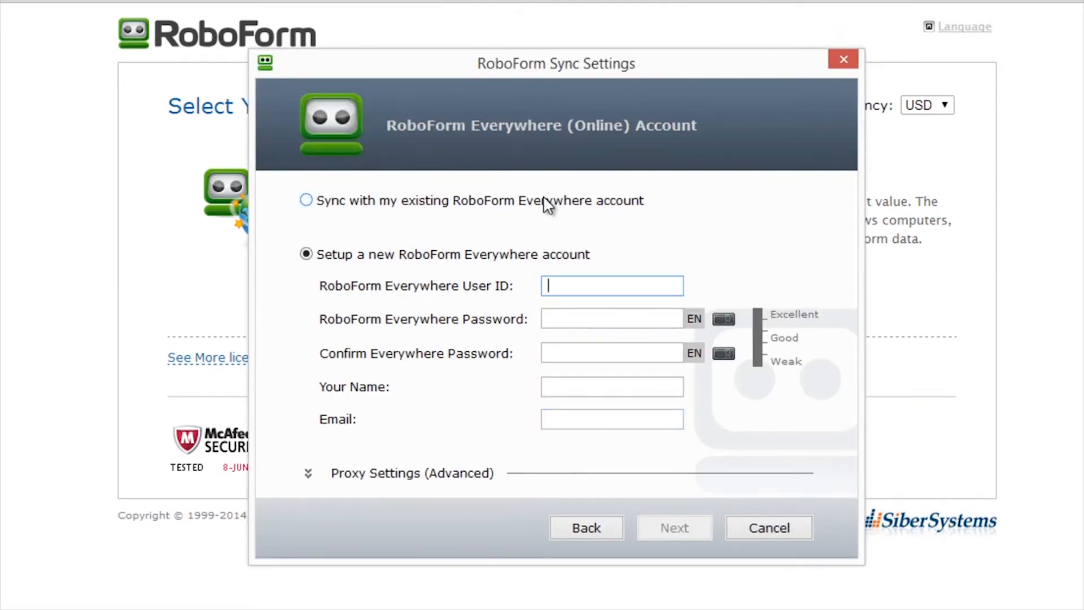
click(446, 203)
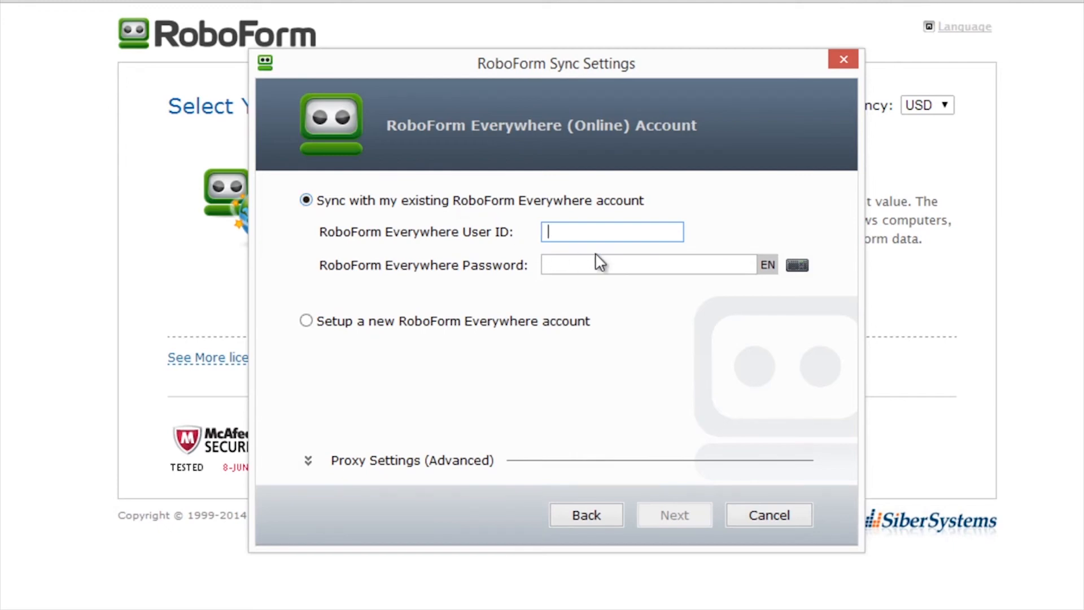
click(319, 322)
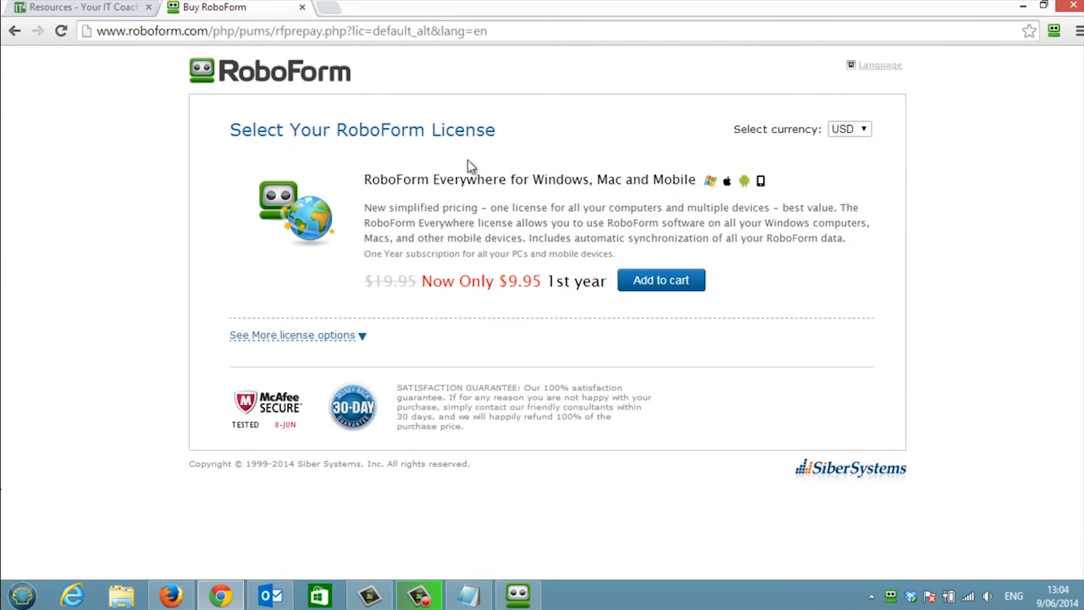
- Switch to the Resources - Your IT Coach tab, scroll its tools list and click the First Name field
click(68, 7)
scroll(294, 160, up, 3)
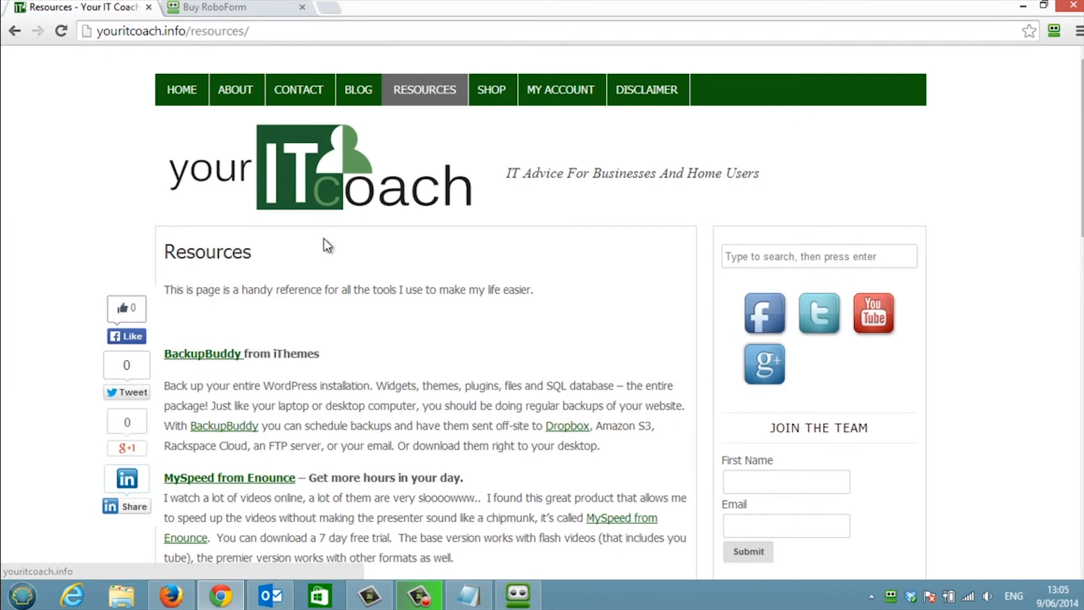
scroll(324, 238, down, 3)
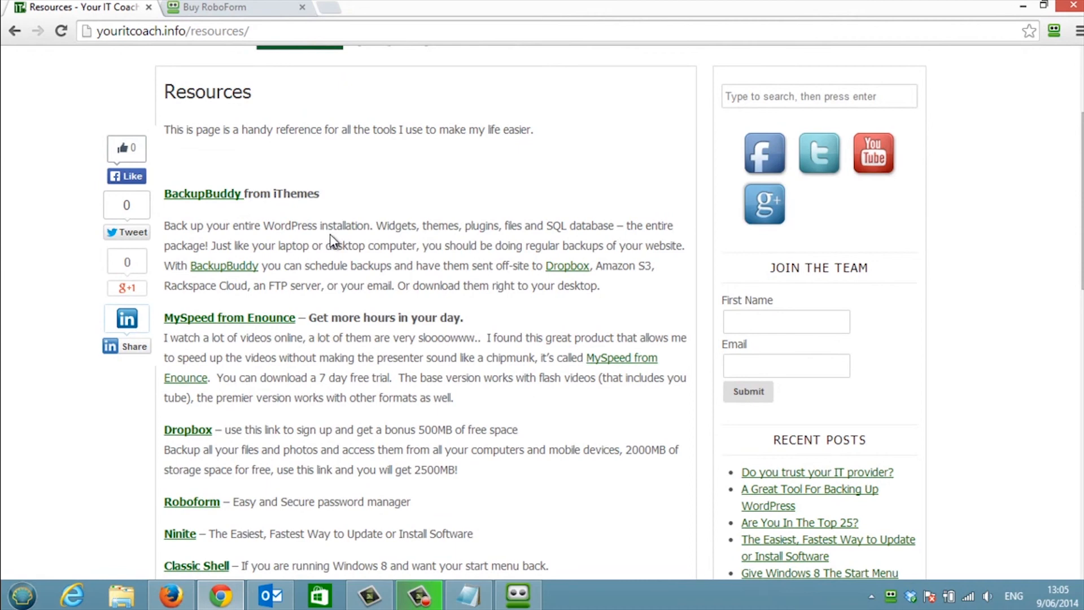
scroll(329, 234, down, 2)
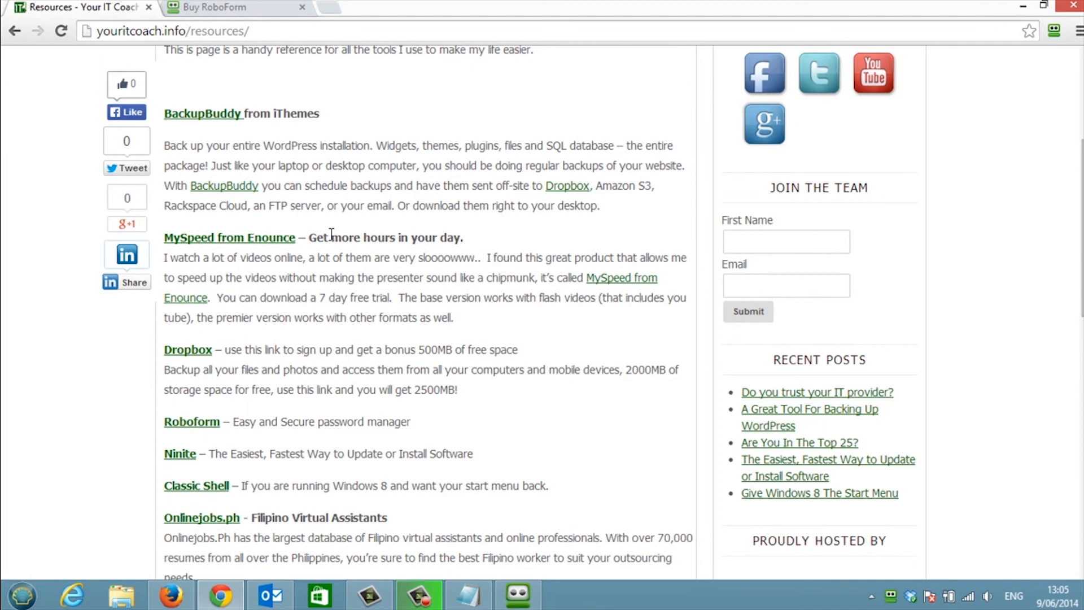
scroll(331, 234, down, 2)
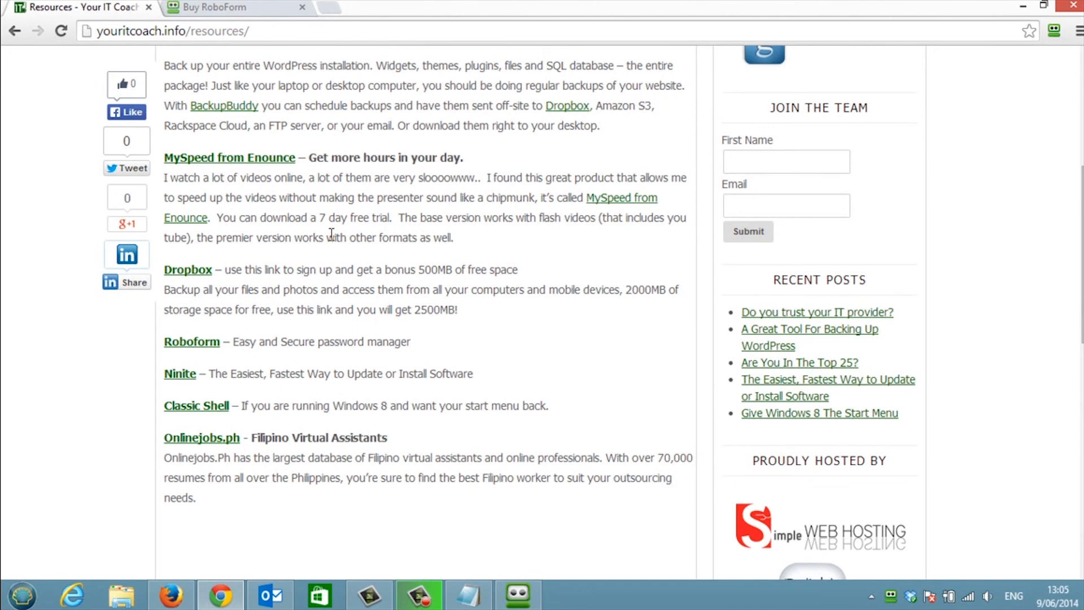
scroll(331, 233, up, 1)
click(737, 245)
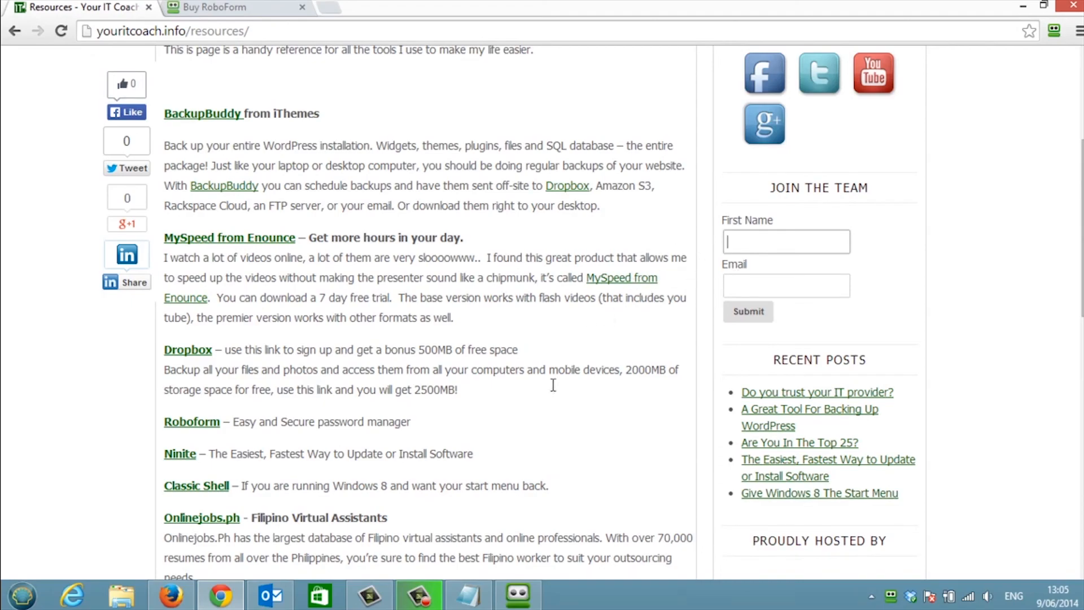
click(401, 607)
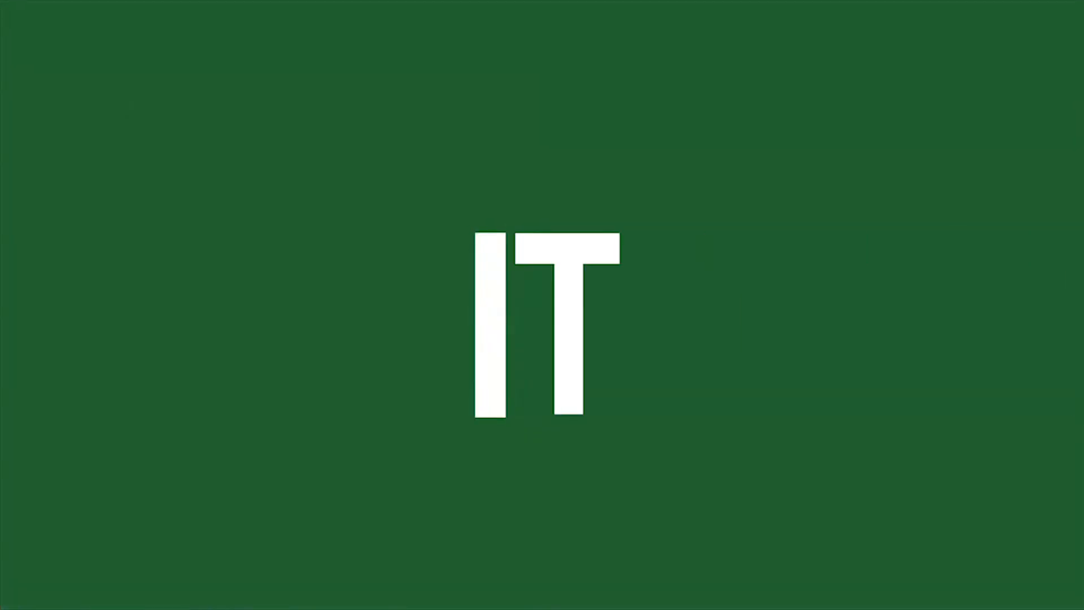